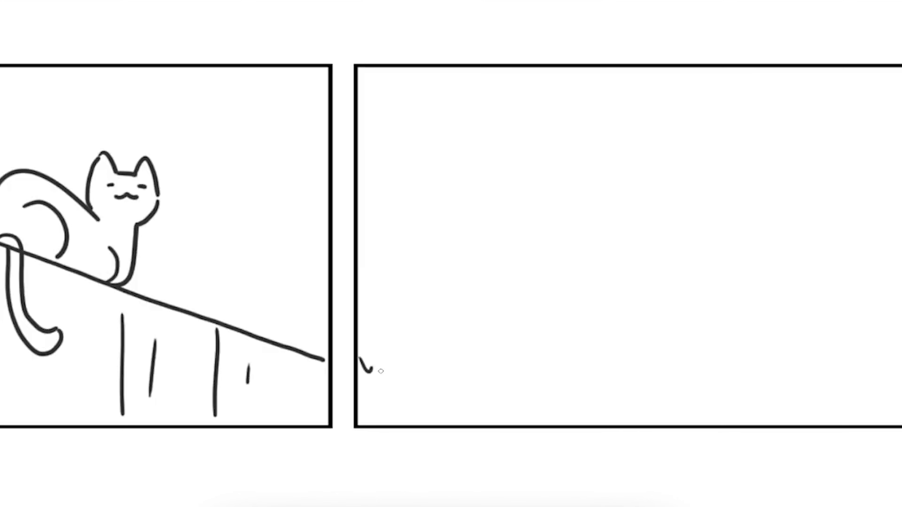
- Sketch a ground line across the lower part of the empty storyboard panel and draw a figure above it
drag(360, 358, 461, 366)
drag(473, 366, 583, 372)
drag(606, 369, 901, 368)
mouse_move(482, 368)
mouse_down()
mouse_move(547, 265)
mouse_move(585, 236)
mouse_up()
drag(642, 258, 629, 364)
drag(422, 318, 476, 352)
drag(415, 364, 467, 301)
drag(538, 295, 561, 362)
drag(628, 223, 655, 233)
drag(593, 176, 668, 160)
drag(672, 168, 675, 225)
drag(618, 181, 638, 211)
drag(663, 181, 667, 205)
drag(654, 215, 664, 221)
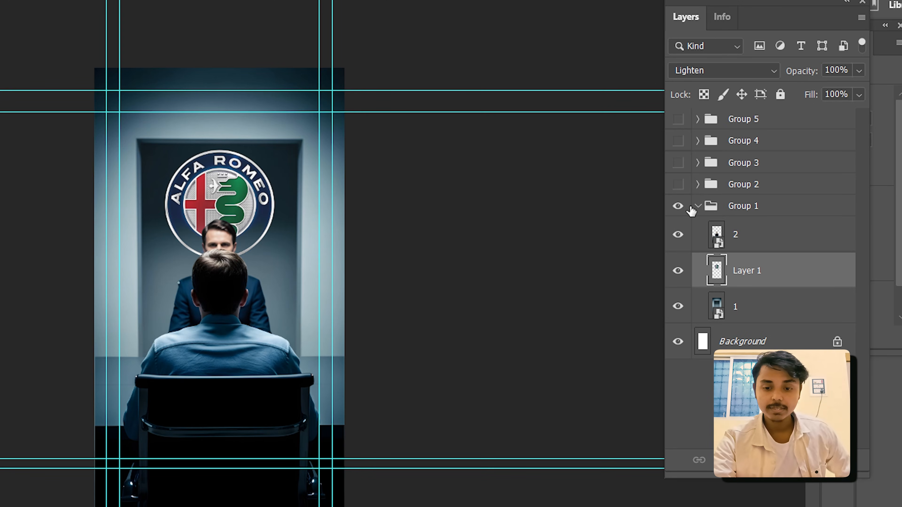
- In Photoshop, hide layers 2 and Layer 1 in Group 1 to isolate the background, and show both again one by one
click(760, 242)
click(769, 280)
drag(678, 271, 684, 235)
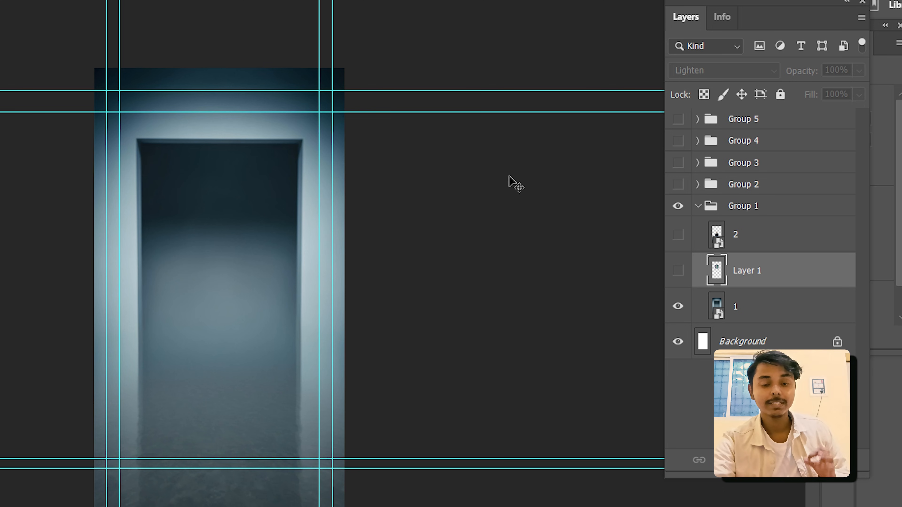
click(678, 271)
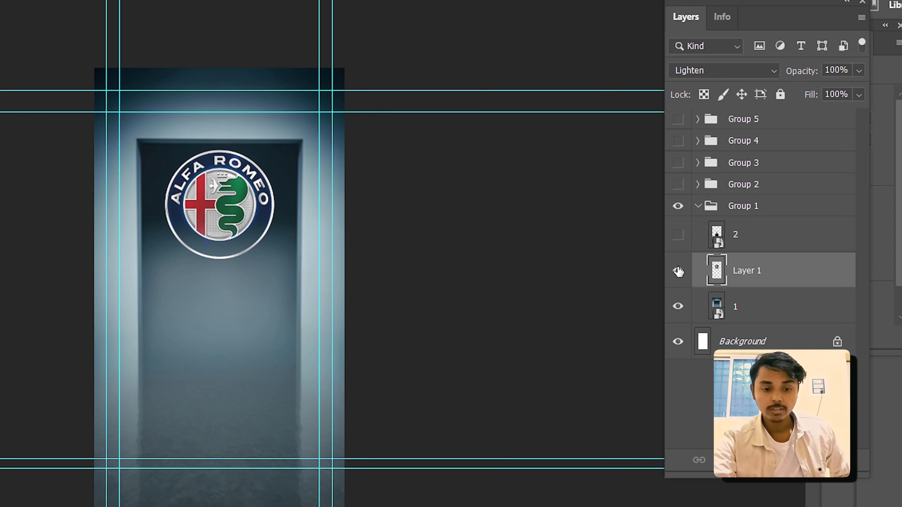
click(678, 235)
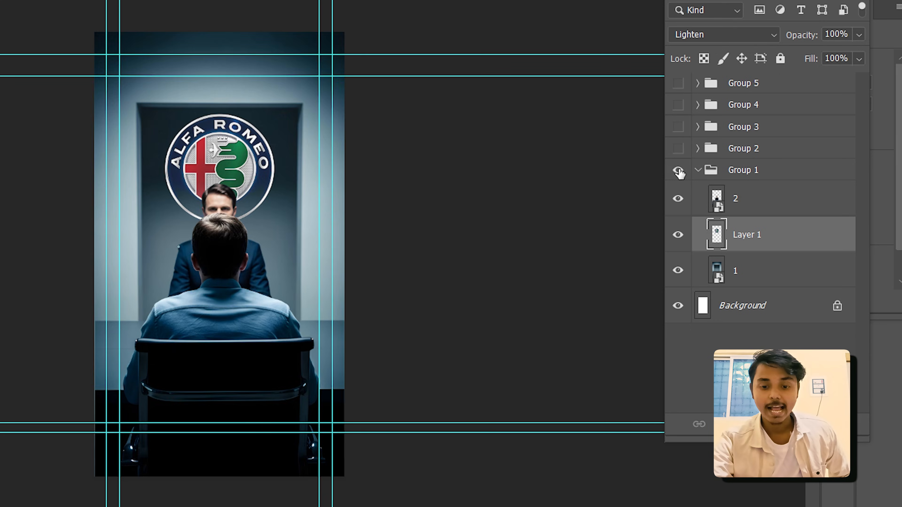
- Hide Group 1, show Group 2 and expand its layers
click(678, 171)
click(678, 148)
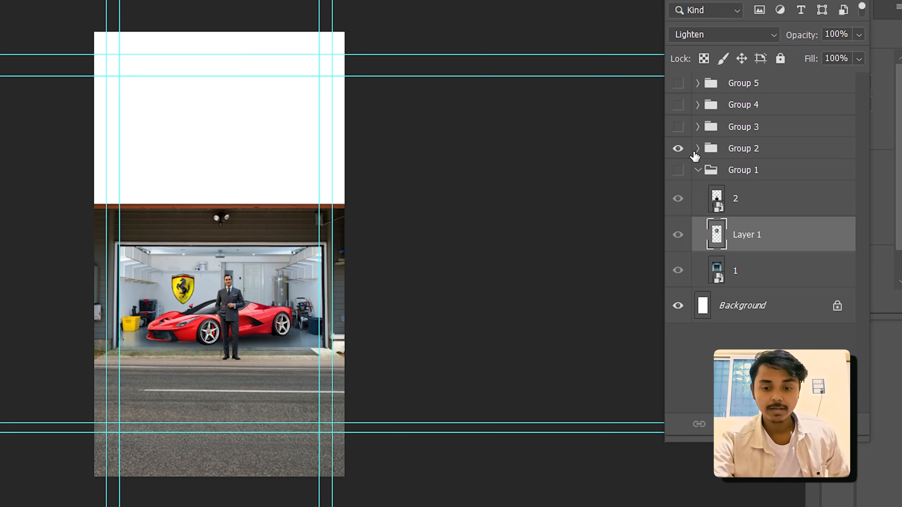
click(698, 150)
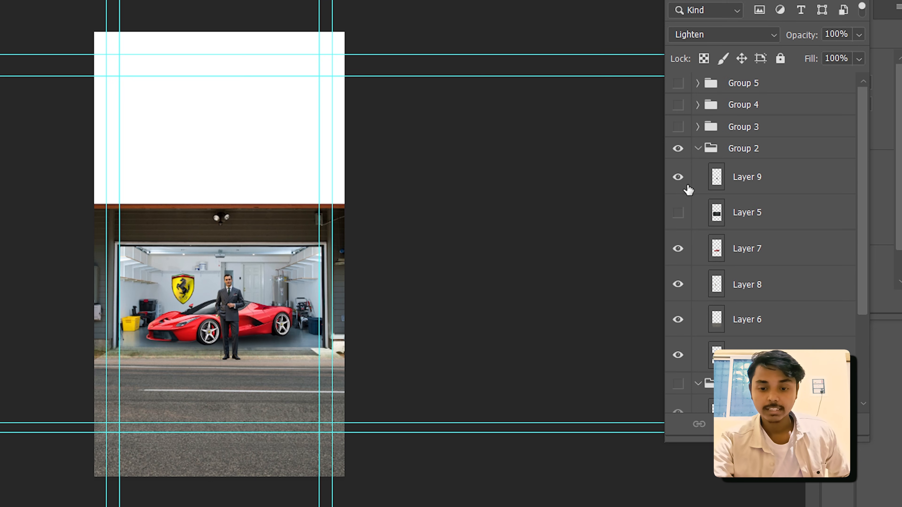
- Hide every layer in Group 2 except the garage background, Layer 4, and select that layer
drag(865, 188, 860, 230)
drag(678, 124, 678, 268)
click(764, 291)
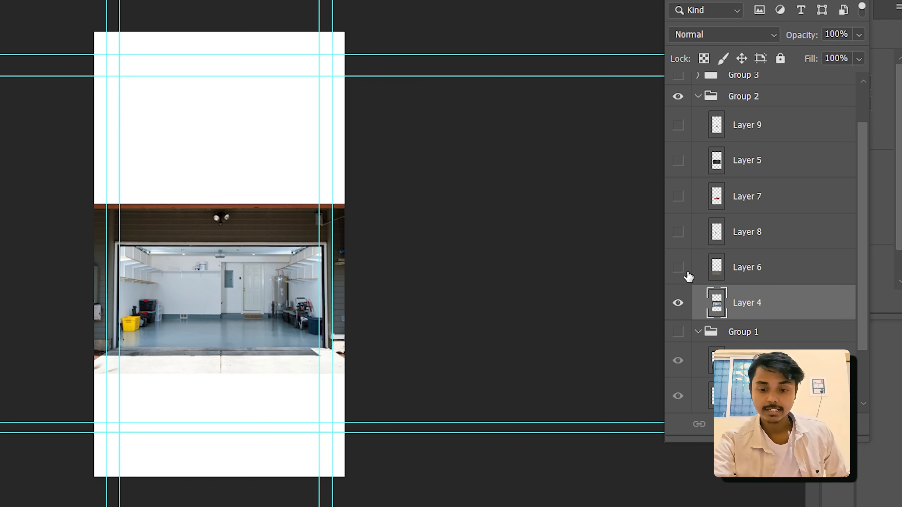
- Show Layers 6, 8, 7, 5 and 9 of Group 2 one by one to rebuild the garage scene
click(678, 267)
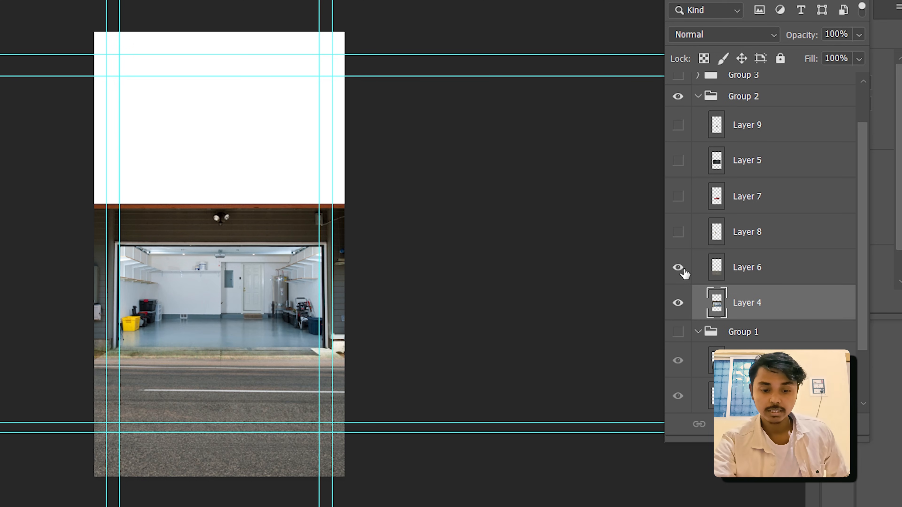
click(678, 231)
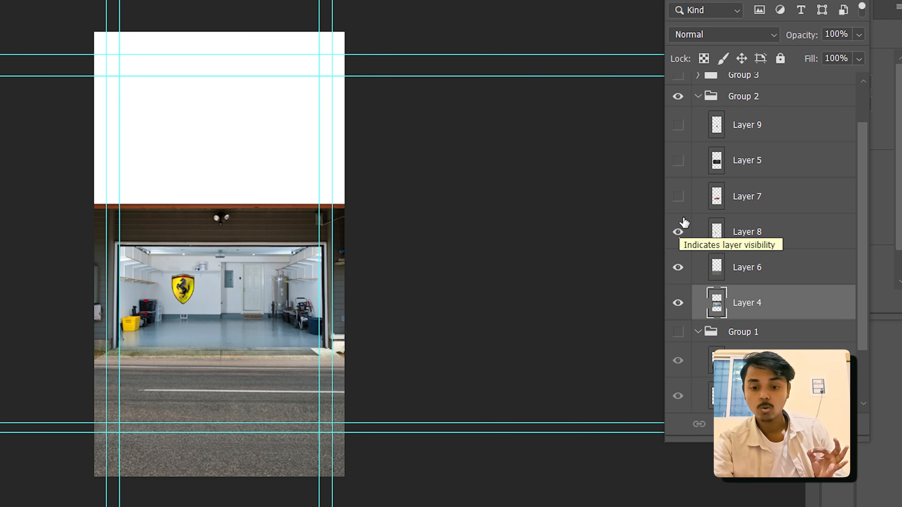
click(682, 195)
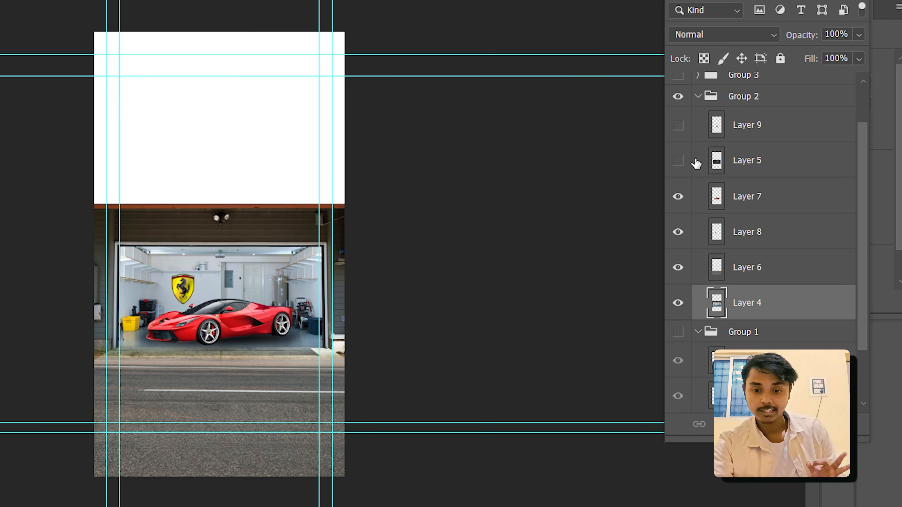
click(685, 161)
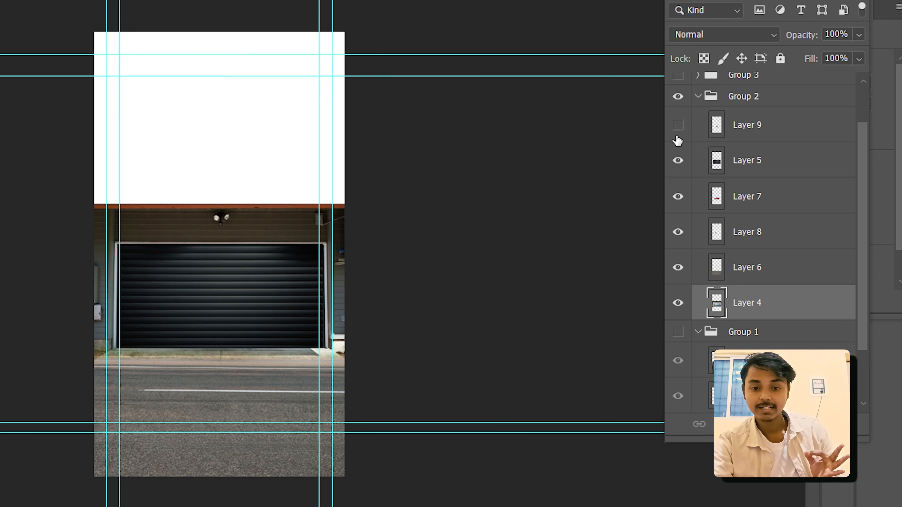
click(680, 129)
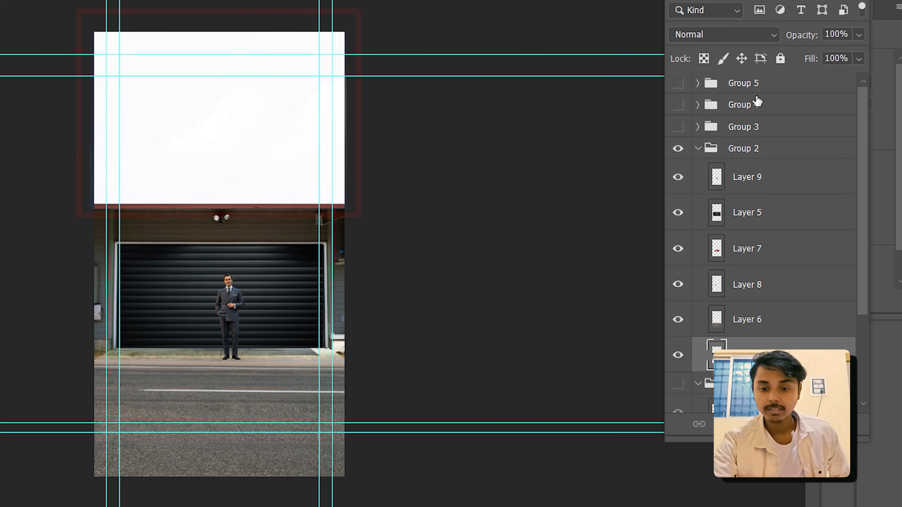
- Show Group 3 instead of Group 2, expand it, and hide and reshow the tractor on Layer 10
click(679, 128)
click(681, 150)
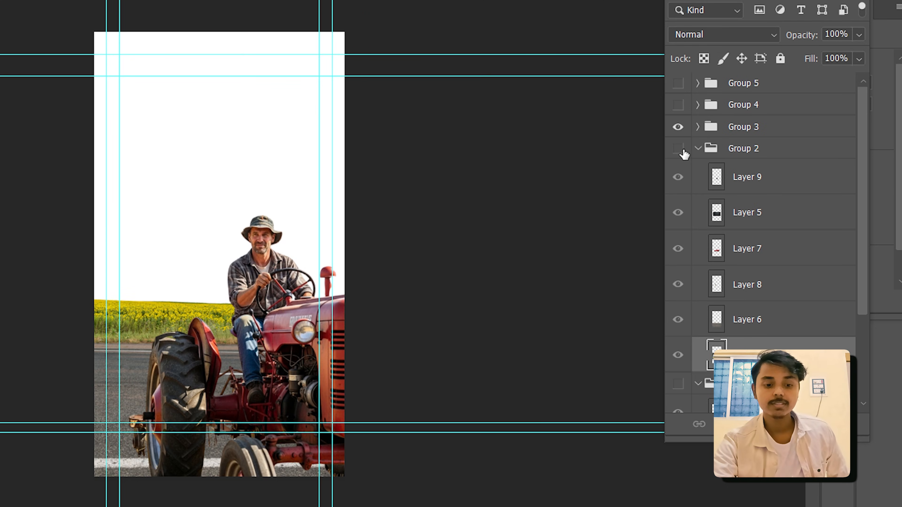
click(698, 127)
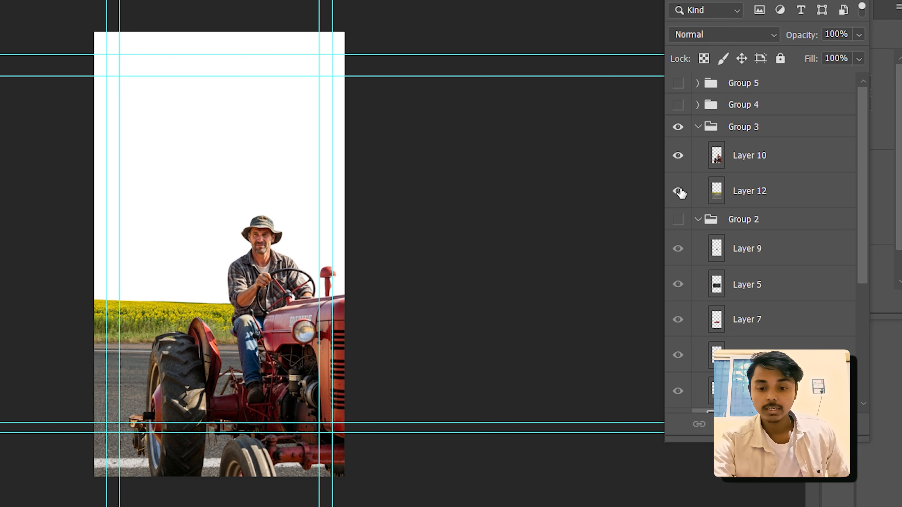
click(679, 156)
click(679, 156)
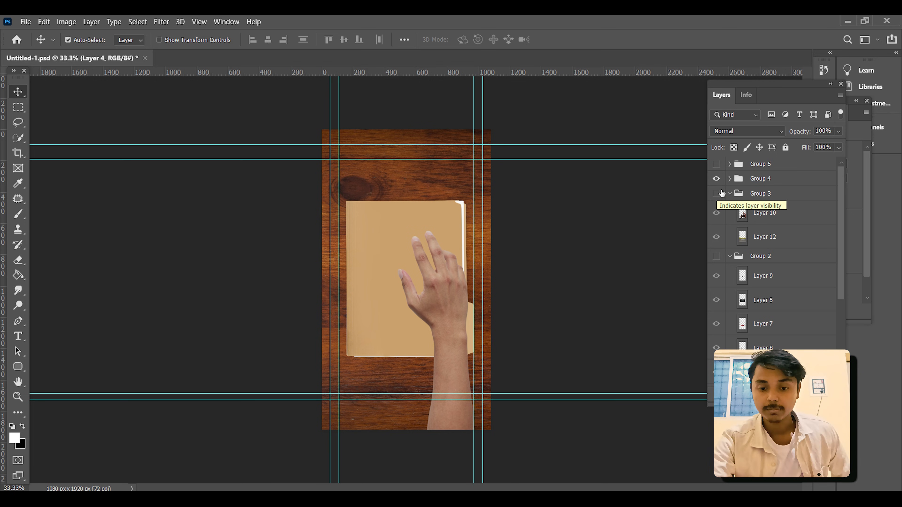
- Expand Group 4 and hide all its layers except the wooden background, Layer 13
click(730, 179)
click(717, 219)
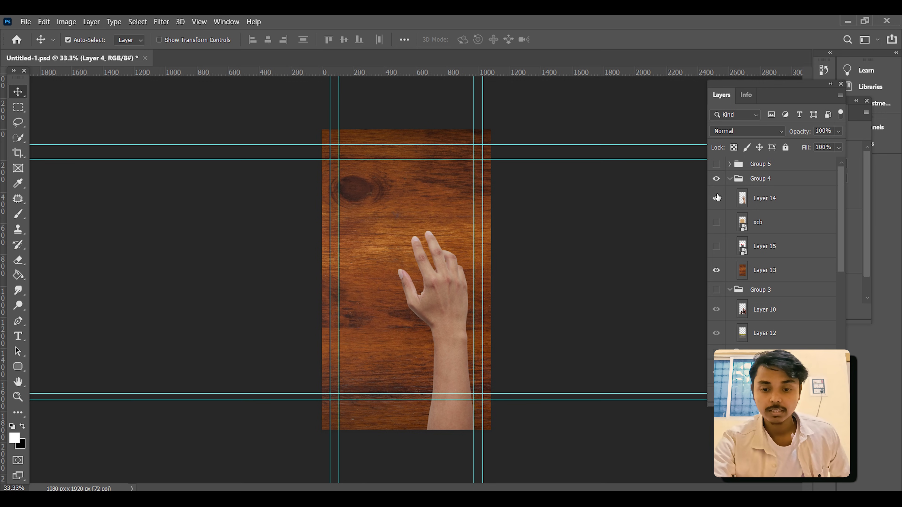
click(716, 199)
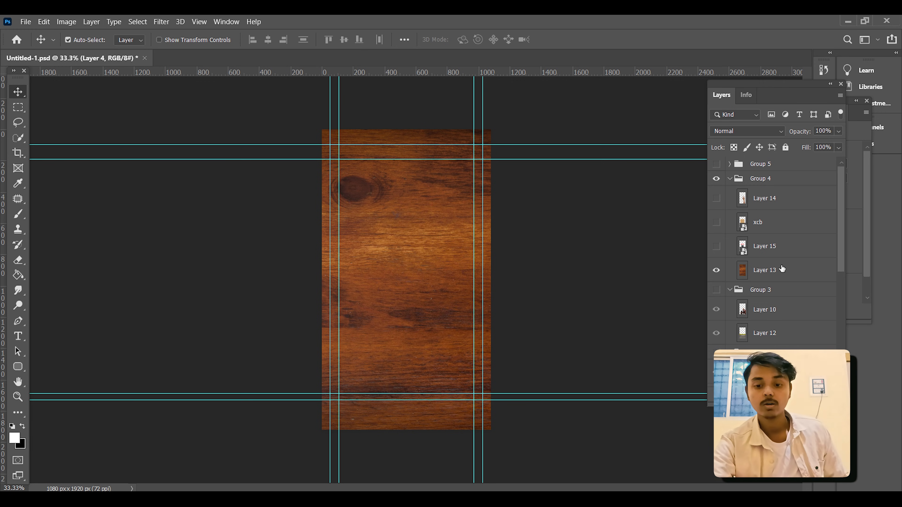
- Show Layer 15, xcb and Layer 14 of Group 4 one by one to rebuild the folder scene
click(716, 246)
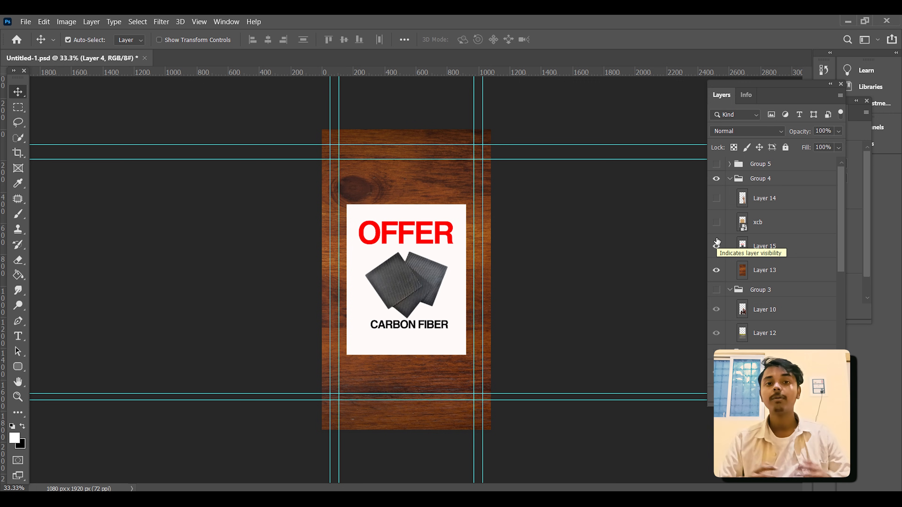
click(716, 222)
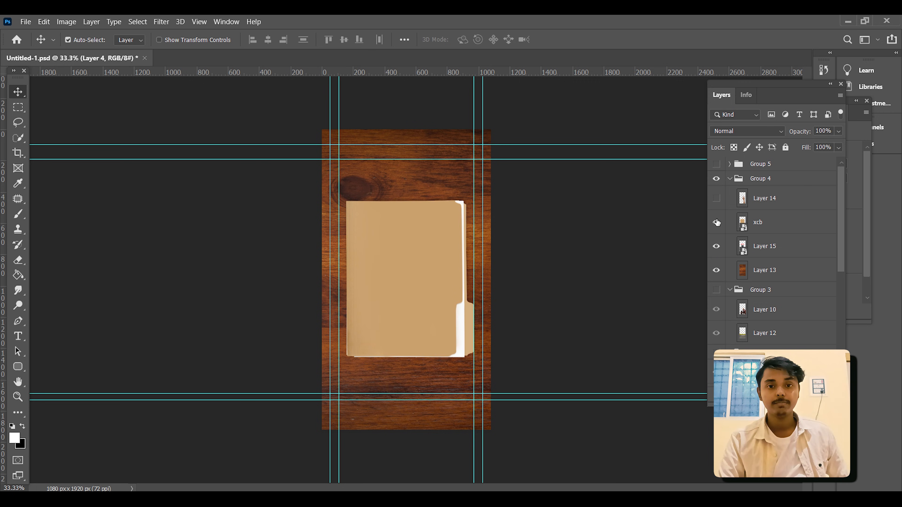
click(716, 198)
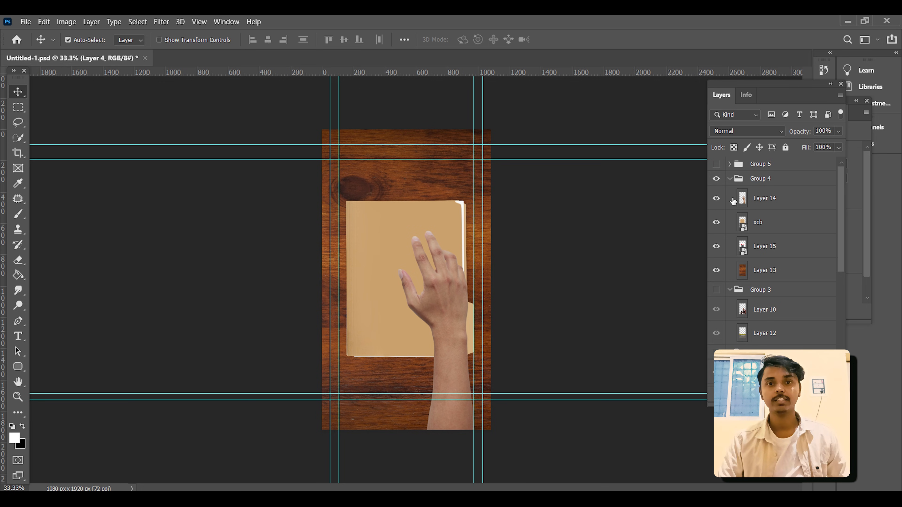
- Show only Group 5, expand it, hide its three engine layers and select the office background, Layer 16
alt+click(717, 164)
click(730, 164)
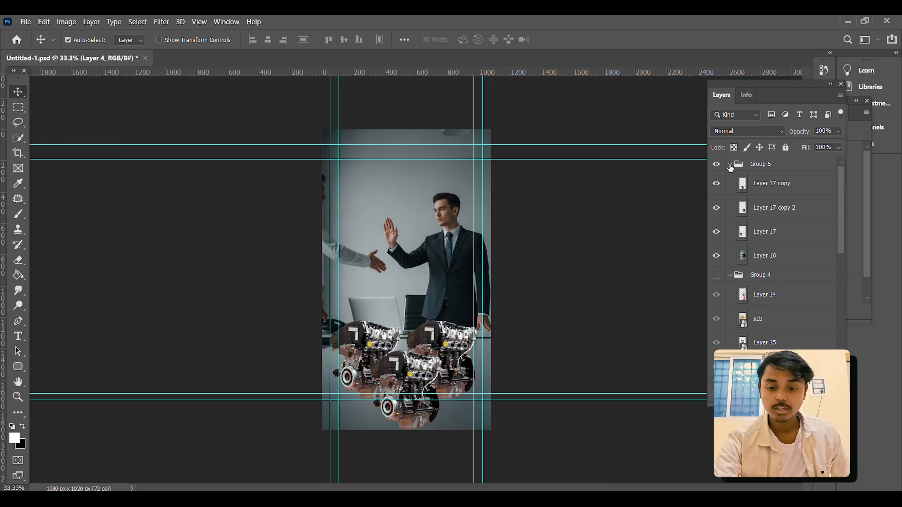
click(717, 232)
click(717, 208)
click(717, 183)
click(780, 258)
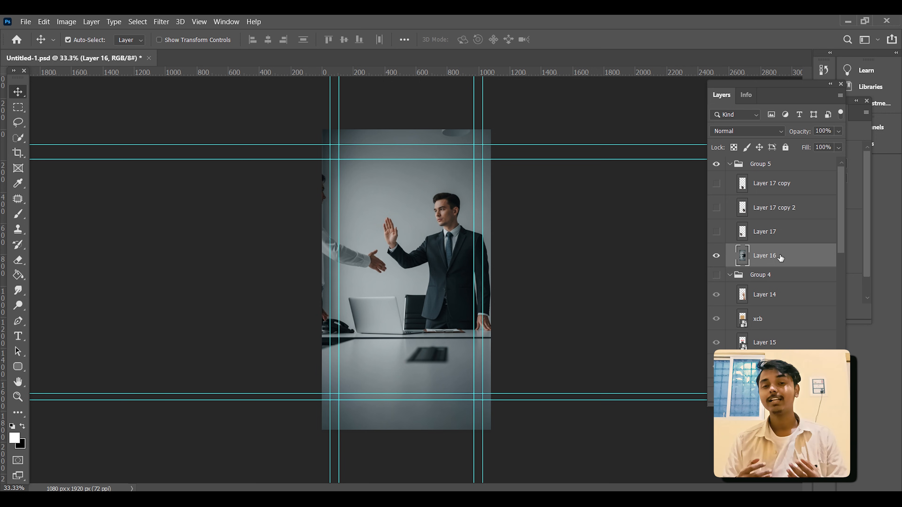
- Show Layer 17, Layer 17 copy 2 and Layer 17 copy of Group 5 one by one
click(717, 231)
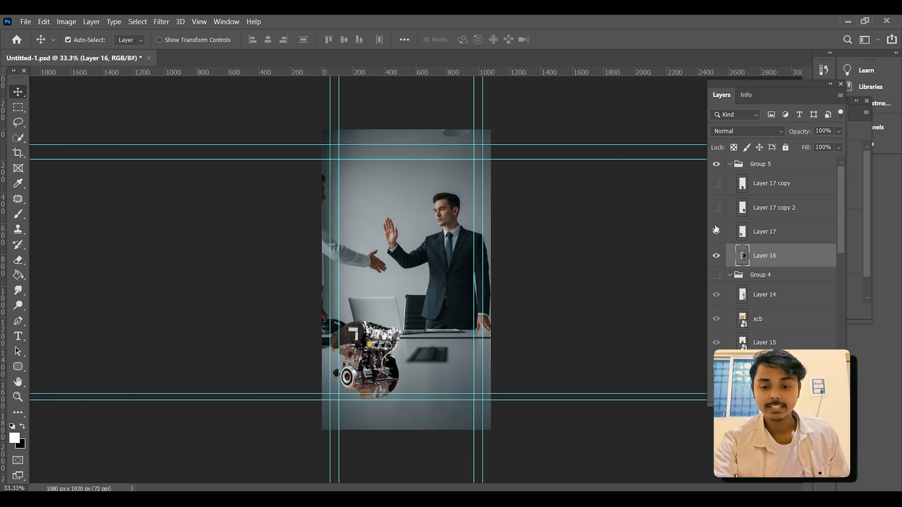
click(716, 208)
click(716, 183)
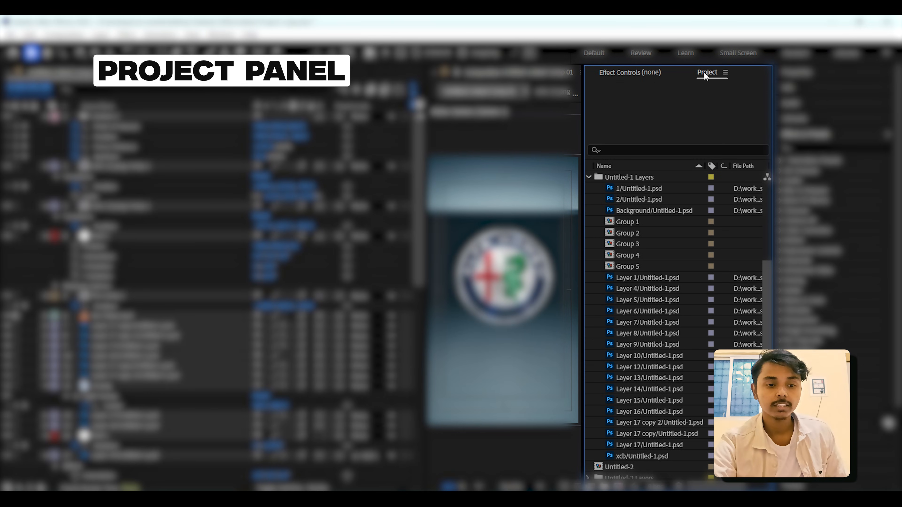
- In After Effects, import the Photoshop file Untitled-1 as Composition - Retain Layer Sizes with Editable Layer Styles, and open the new composition
double_click(593, 202)
drag(441, 174, 441, 192)
click(352, 306)
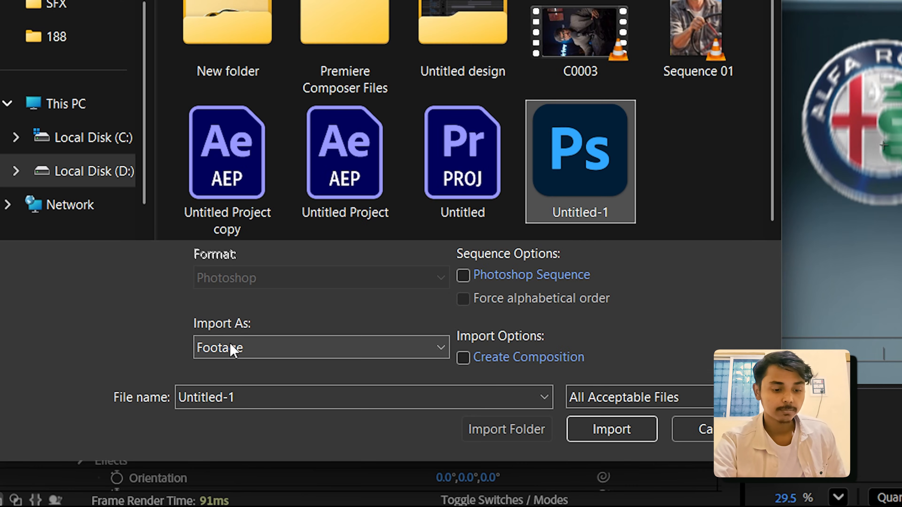
click(231, 348)
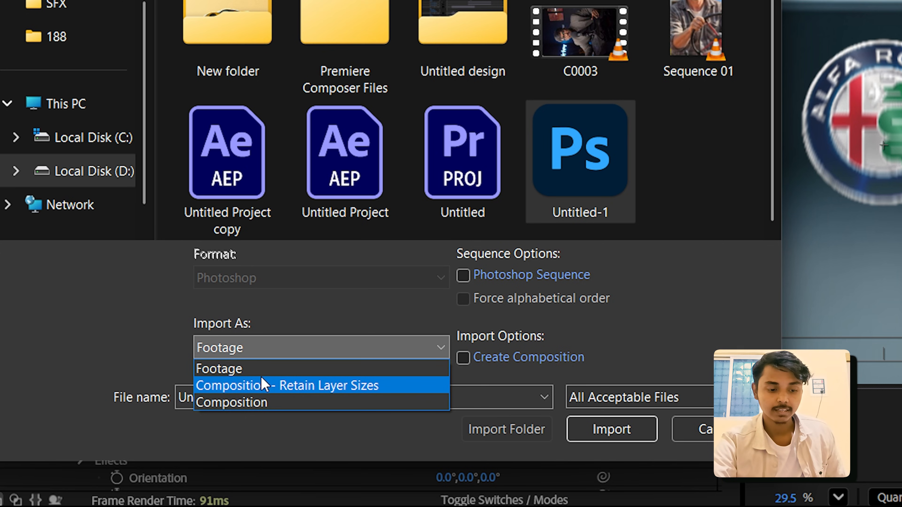
click(263, 386)
click(612, 430)
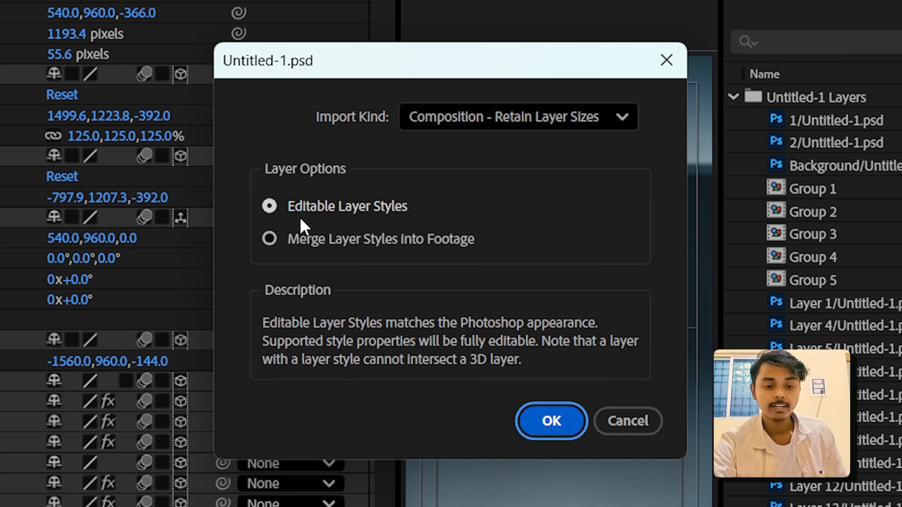
click(562, 428)
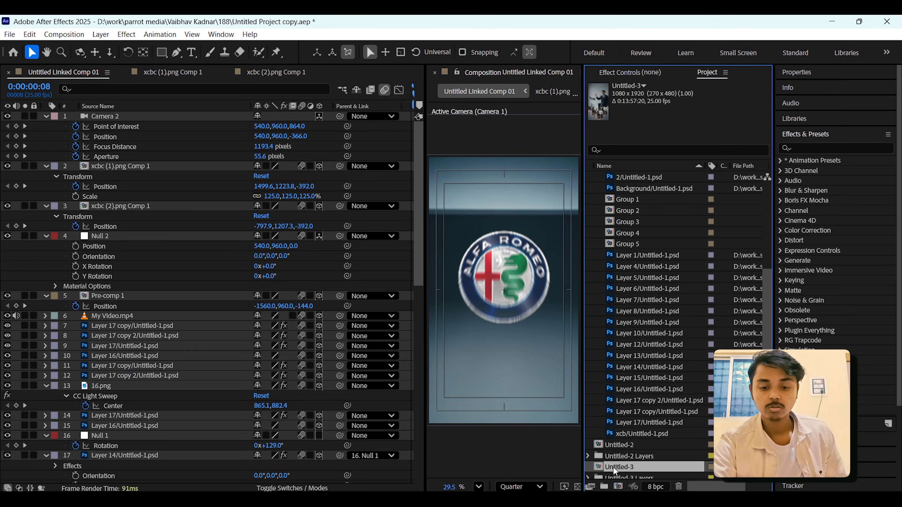
double_click(613, 467)
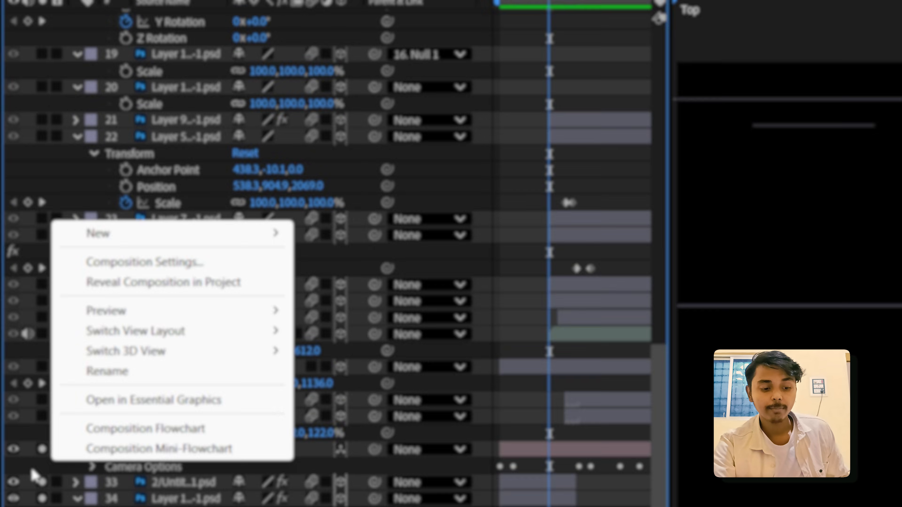
- Open the settings for a new camera in Untitled Linked Comp 01 and look at its preset options
right_click(32, 475)
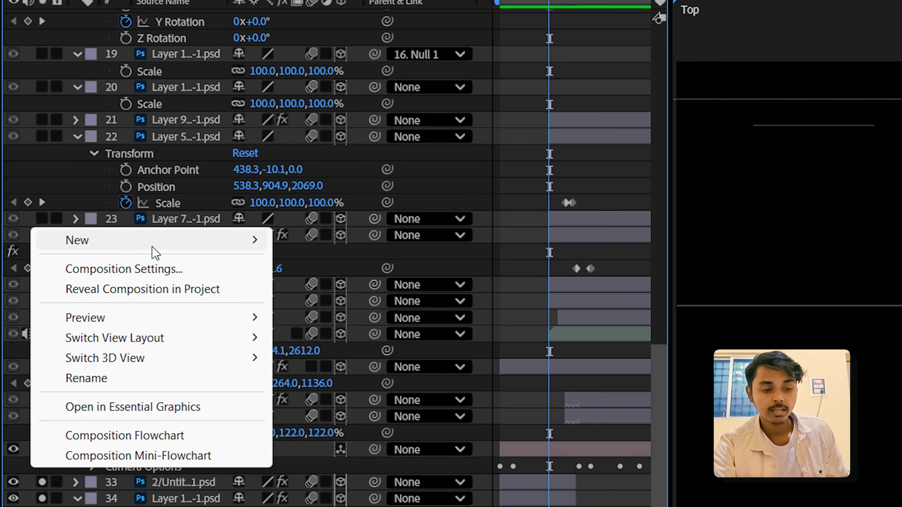
mouse_move(177, 252)
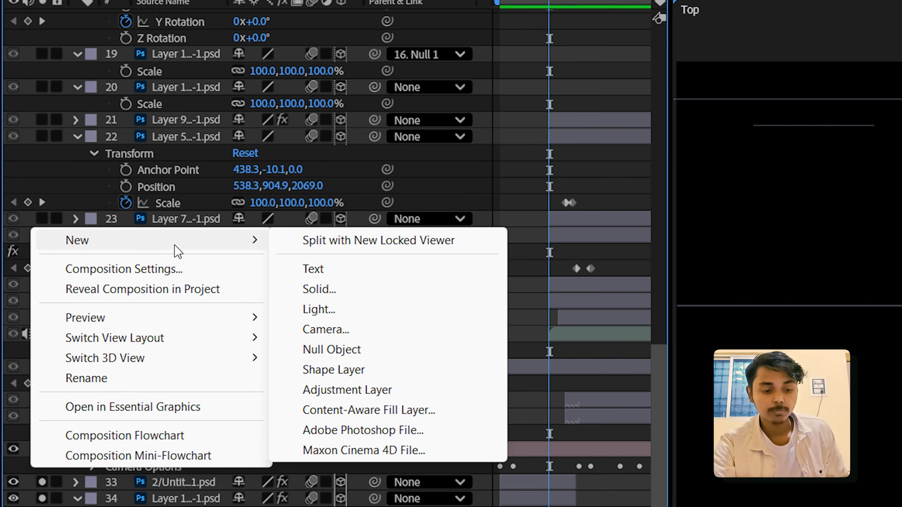
click(320, 330)
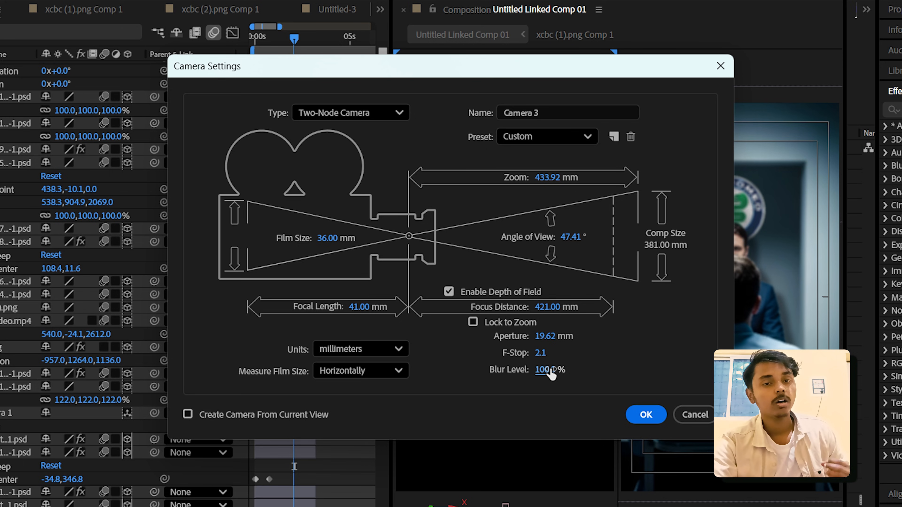
click(541, 136)
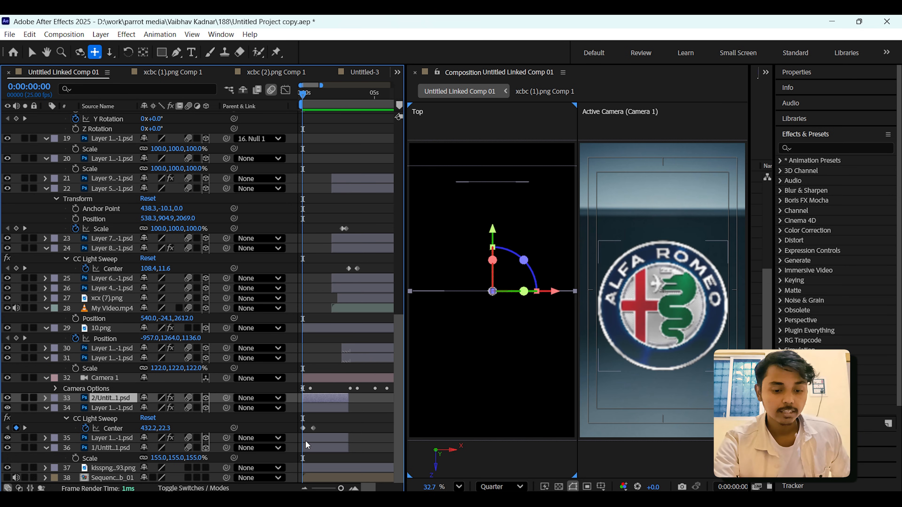
- Turn on the 3D layer switch for the 2/Untitled-1.psd layer
click(128, 408)
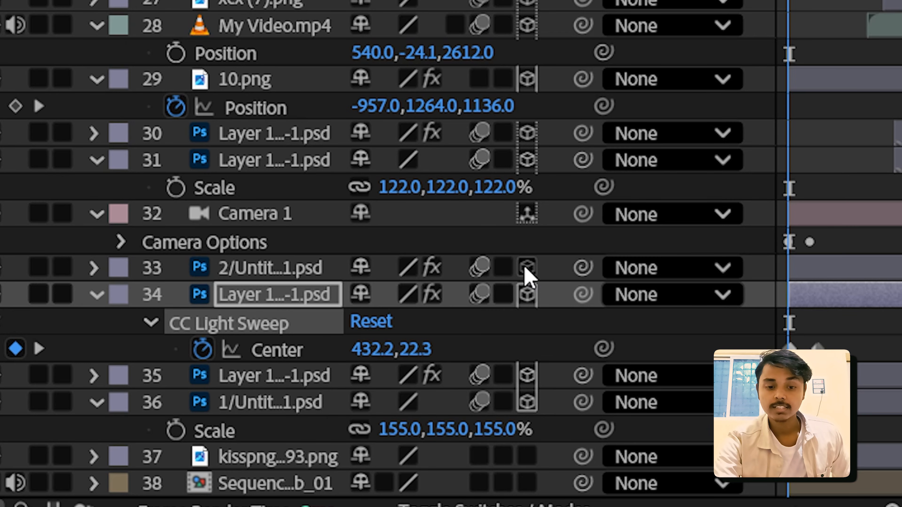
click(525, 269)
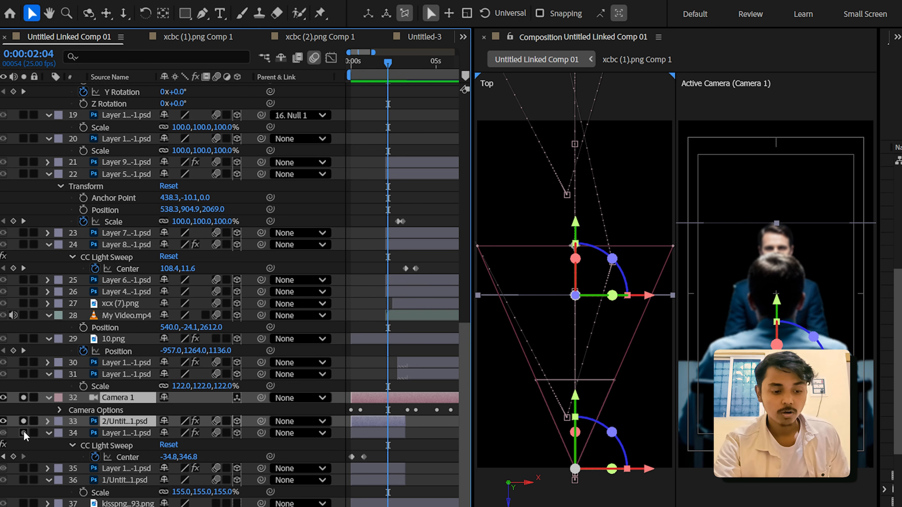
- Solo layer 34 and the 1/Untitled-1.psd background layer together with the already soloed 2/Untitled-1.psd and Camera 1
click(23, 433)
click(24, 469)
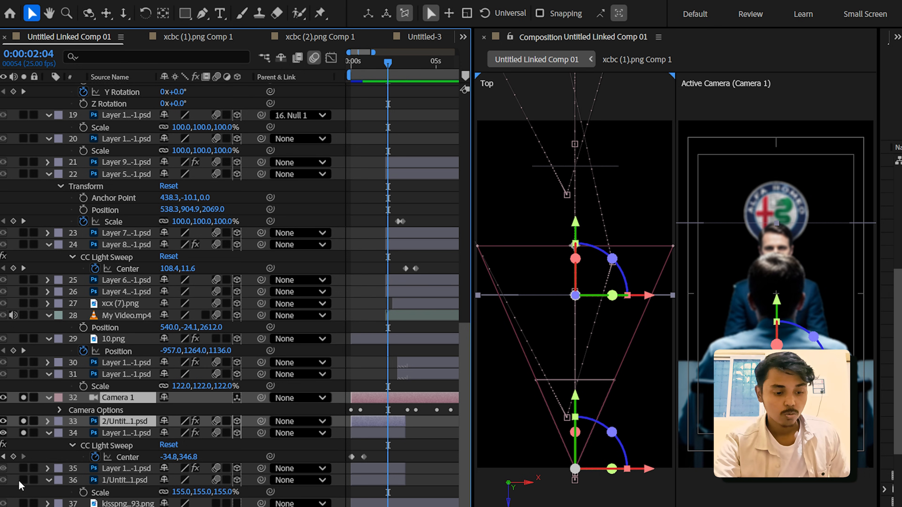
click(23, 481)
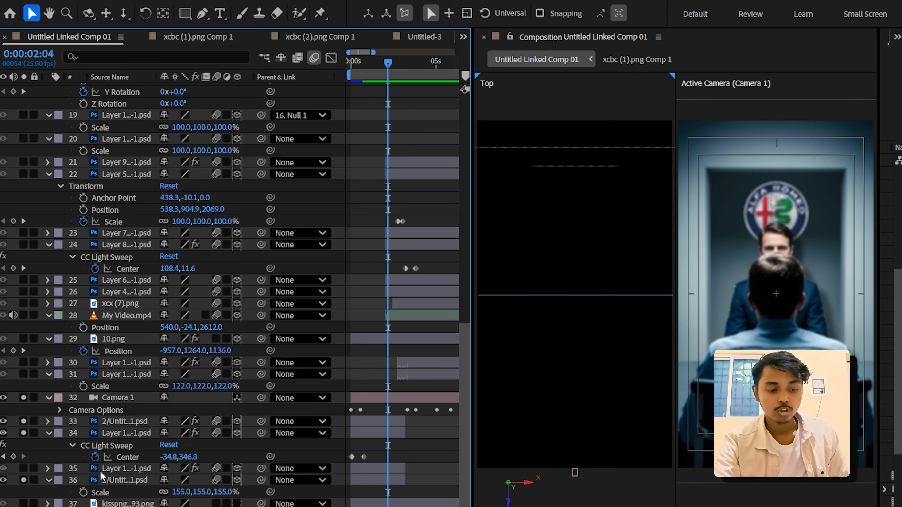
- Select layers 36, 35 and 33 one at a time to compare their depth in Top view, and scrub Camera 1's opening move
click(110, 480)
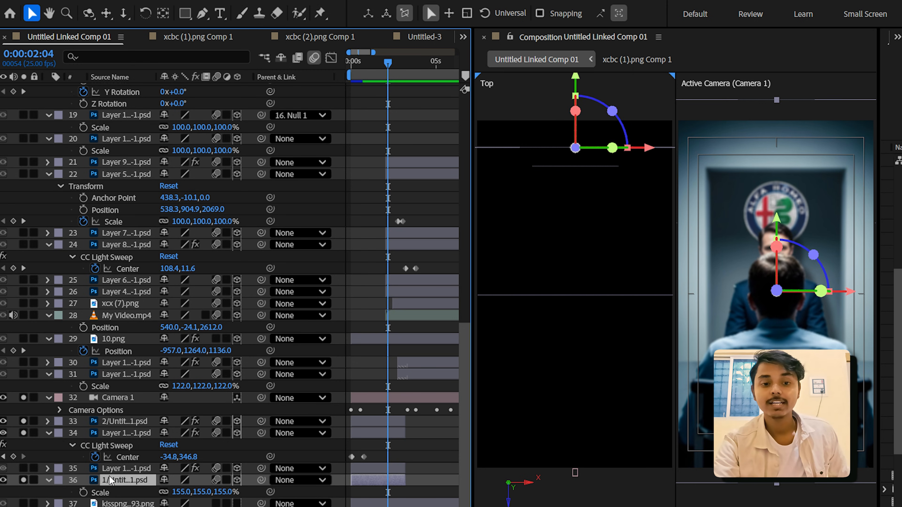
click(114, 469)
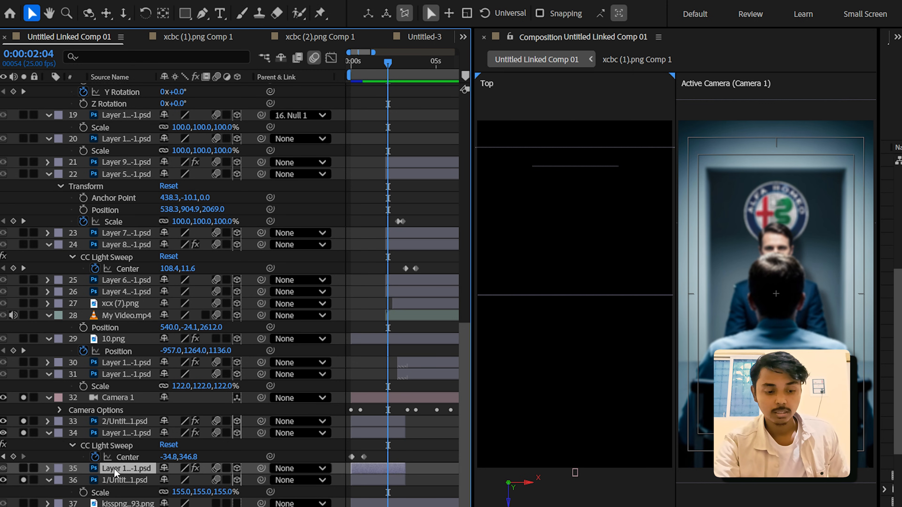
click(122, 422)
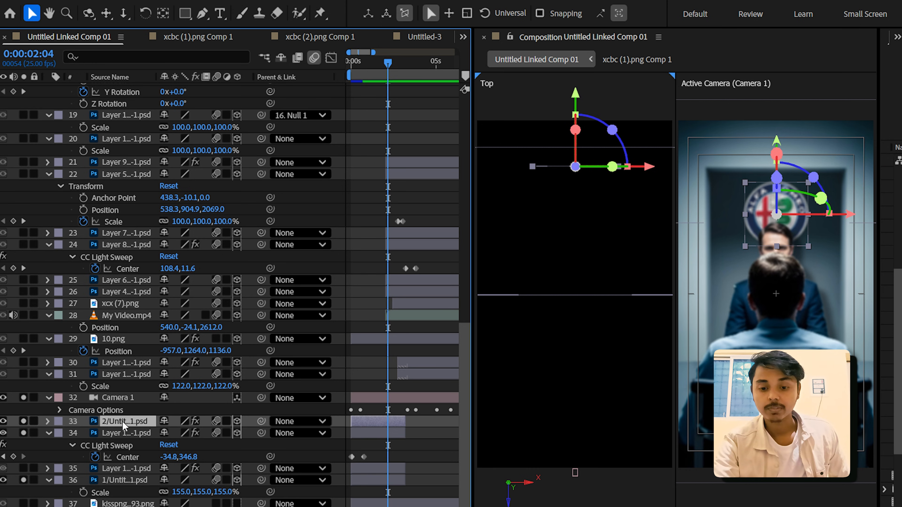
click(124, 407)
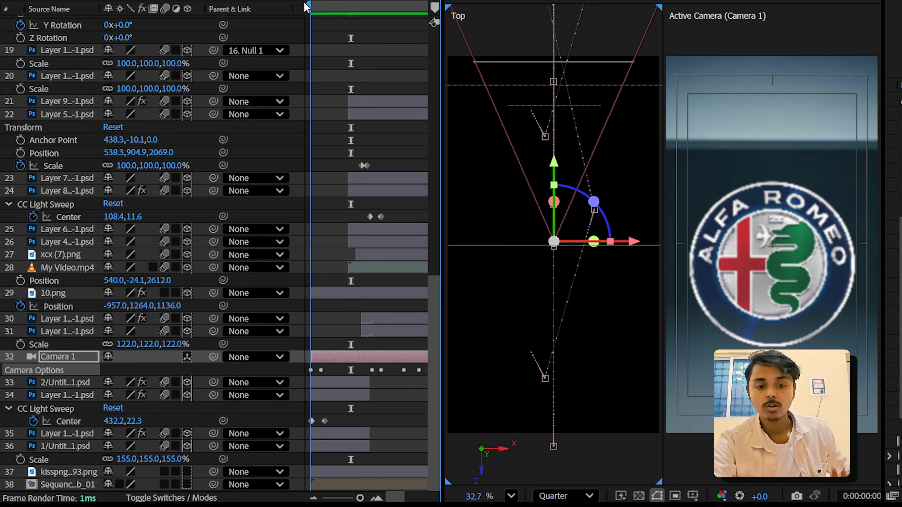
drag(306, 6, 332, 12)
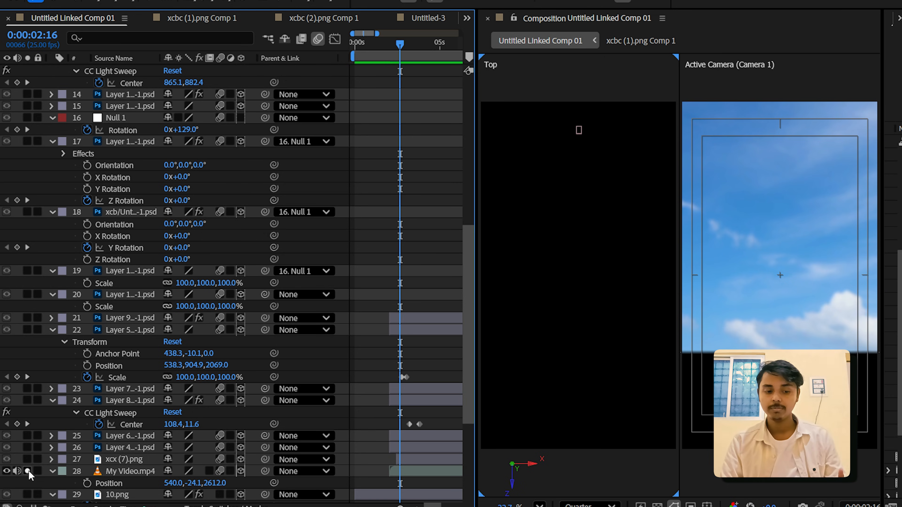
- Solo the garage scene layers one after another, from My Video.mp4 and xcx (7).png up through layer 21
drag(28, 471, 28, 449)
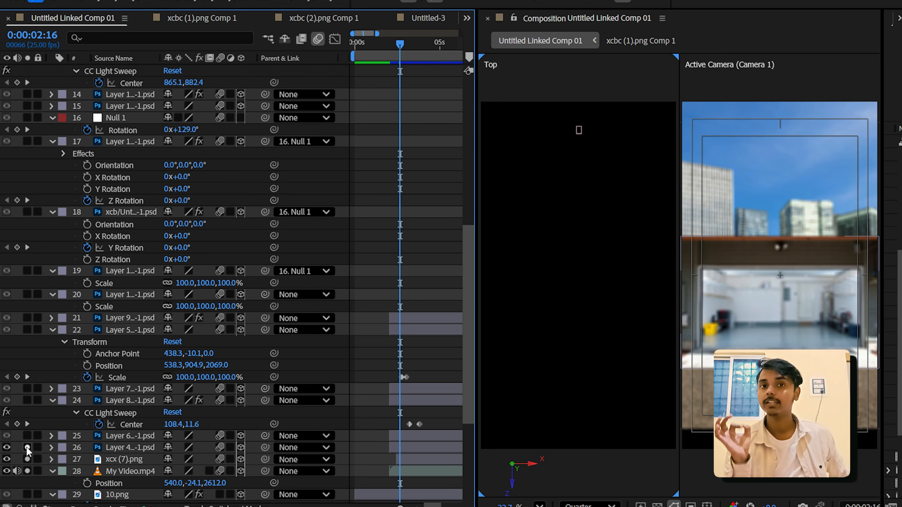
click(27, 436)
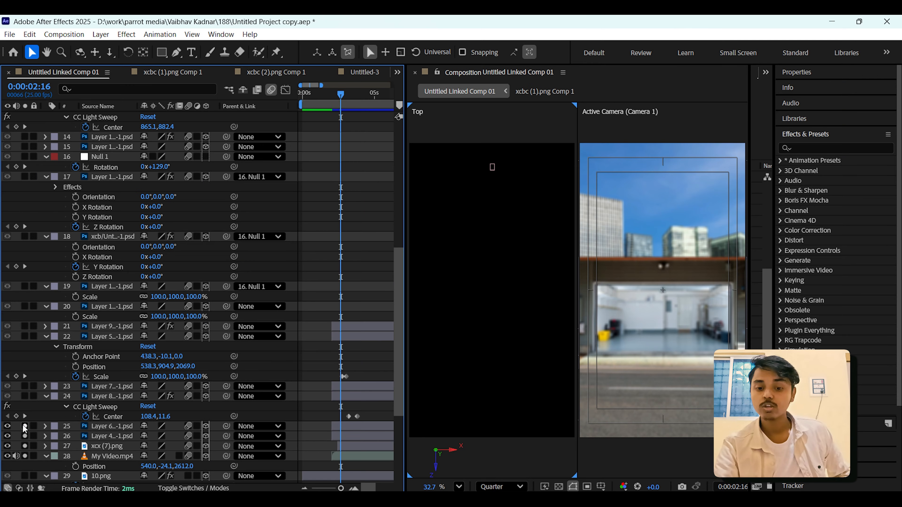
click(25, 396)
click(25, 386)
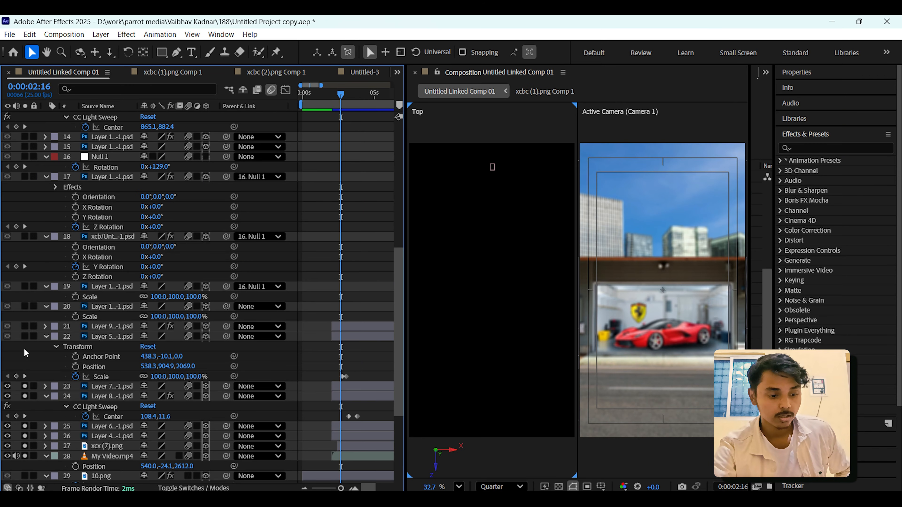
click(24, 336)
click(25, 326)
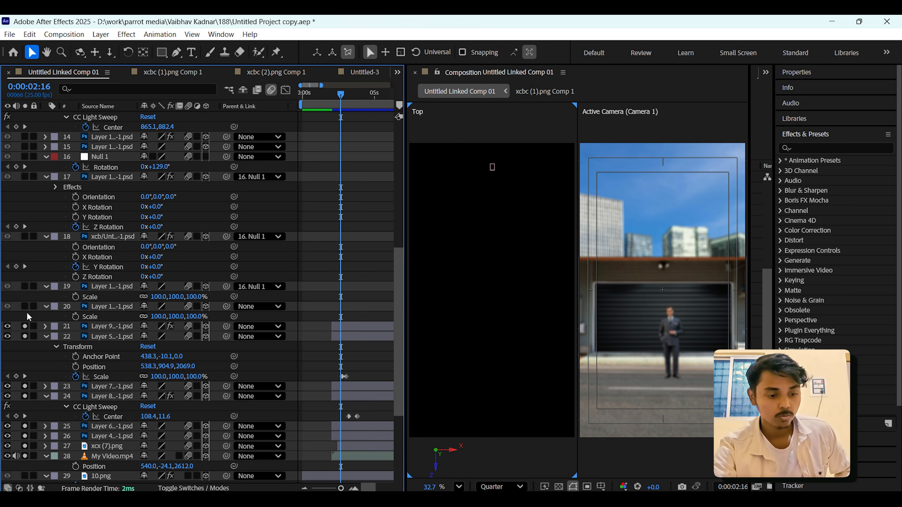
- Select layers 21 through 28 together, plus My Video.mp4 and xcx (7).png individually, to examine their depth spacing in Top view
click(103, 456)
shift+click(120, 326)
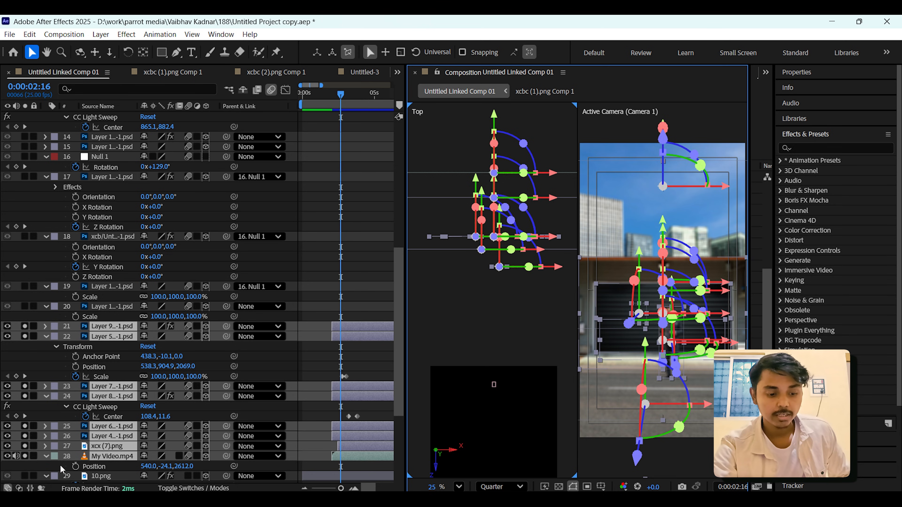
click(111, 457)
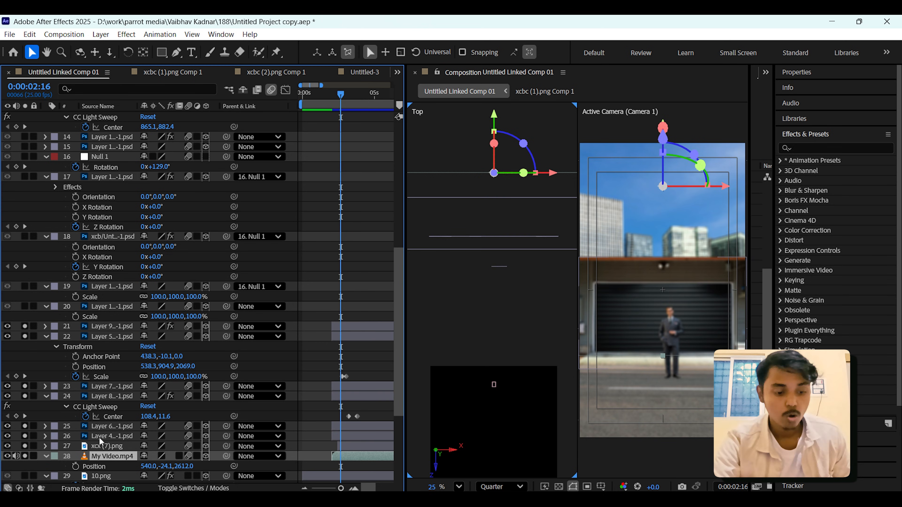
click(102, 447)
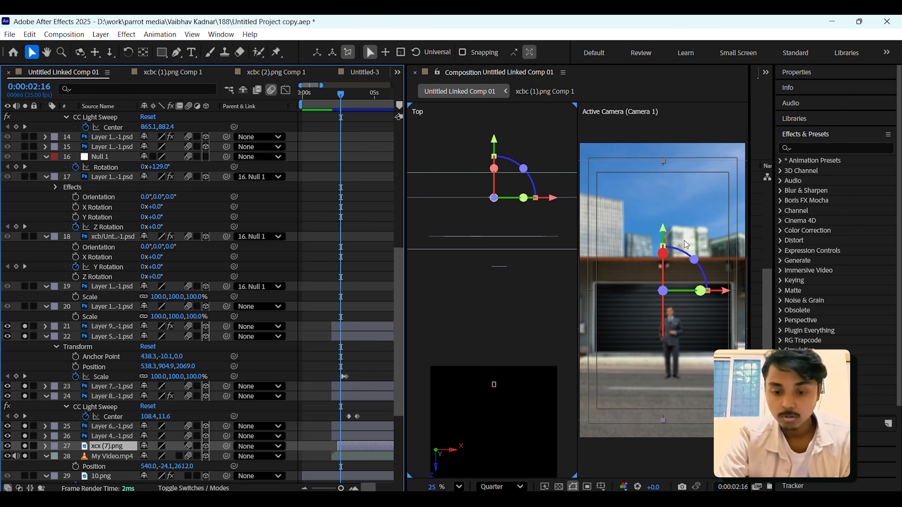
- Toggle the xcx (7).png layer off and on to identify it, and select layers 24 and 23 to check their depth
click(7, 446)
click(25, 447)
click(25, 447)
click(25, 447)
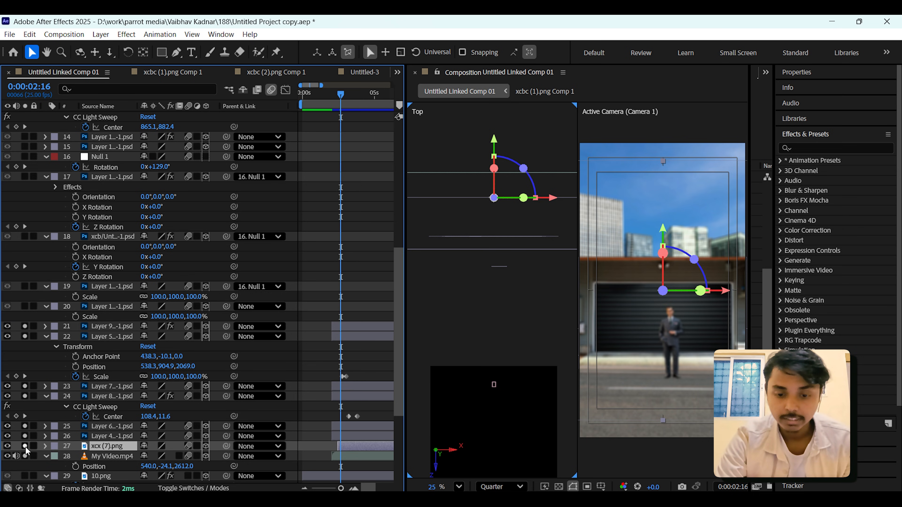
click(117, 396)
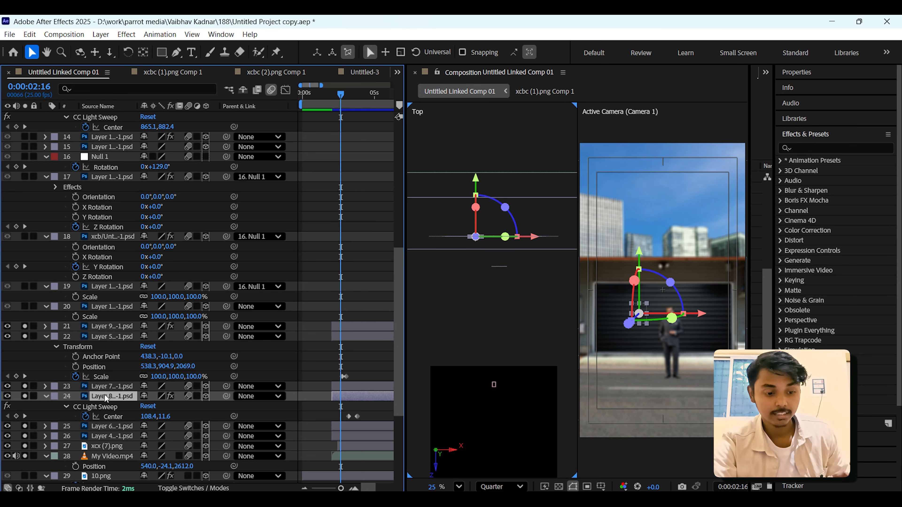
click(109, 387)
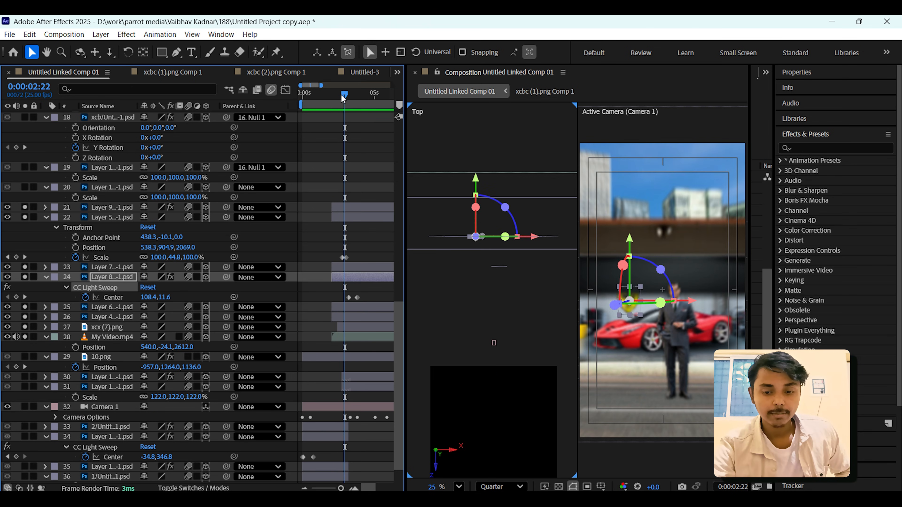
- Scrub across layer 22's Scale keyframes to examine the garage shutter opening, ending at 0:00:03:14
drag(344, 99, 341, 101)
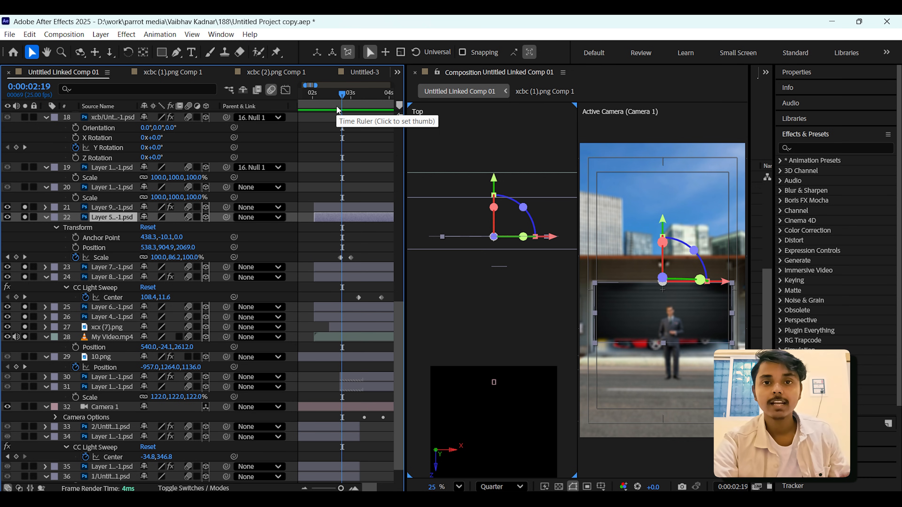
drag(338, 108, 351, 108)
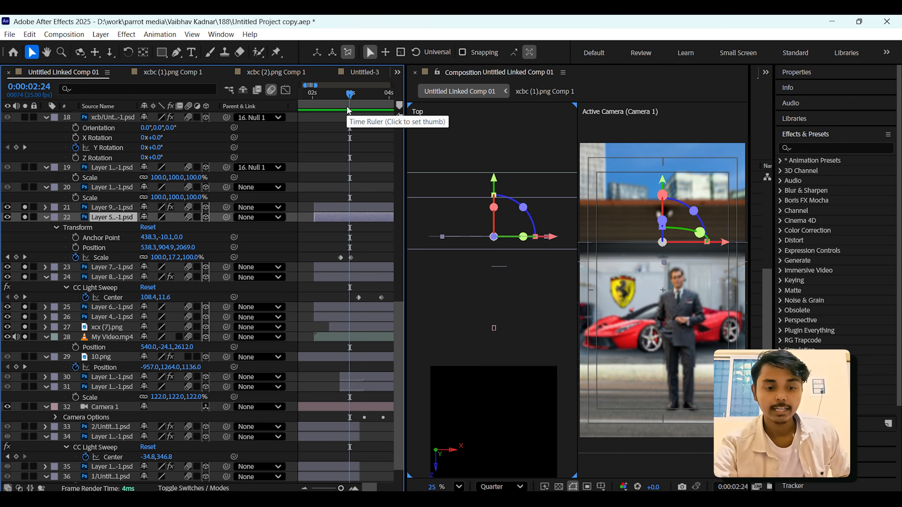
drag(349, 103, 373, 95)
- Search the effects for "cc ligh" and try to apply CC Light Sweep to the Ferrari logo on layer 24
click(643, 280)
click(818, 153)
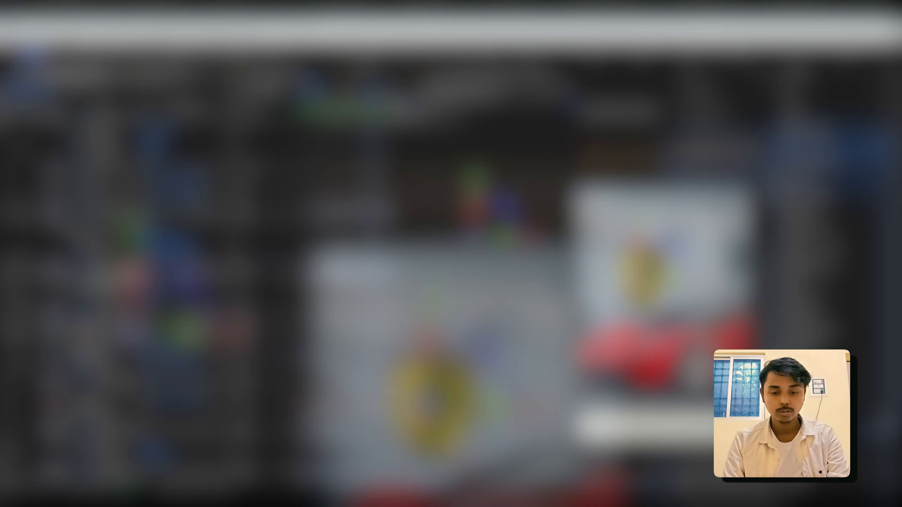
text(cc)
text(ligh)
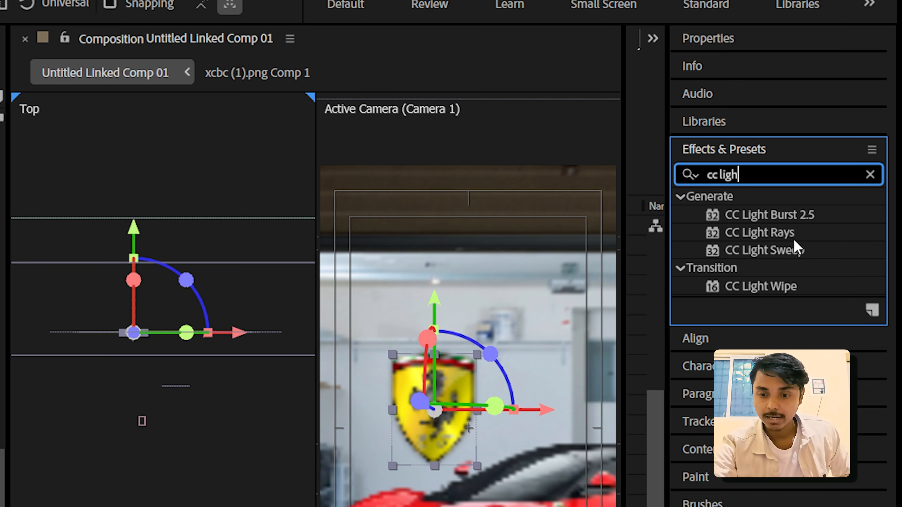
click(776, 253)
drag(776, 253, 771, 247)
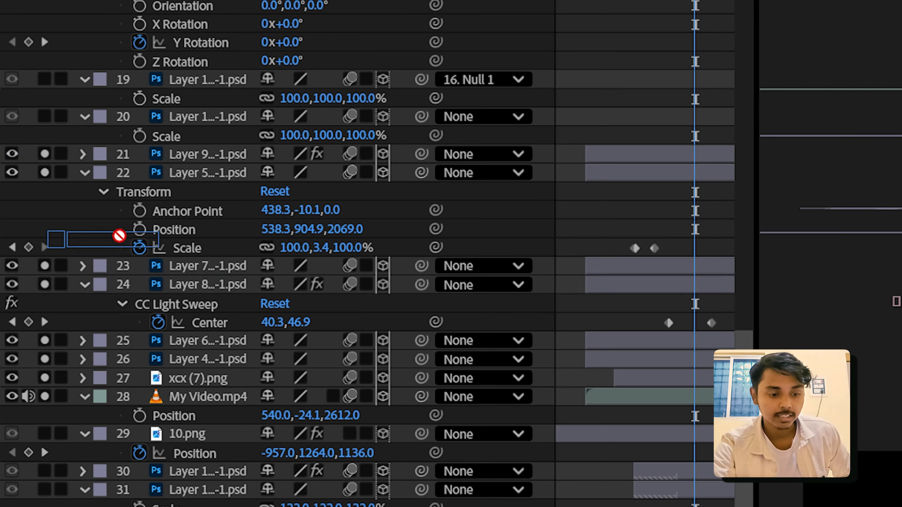
drag(117, 234, 232, 288)
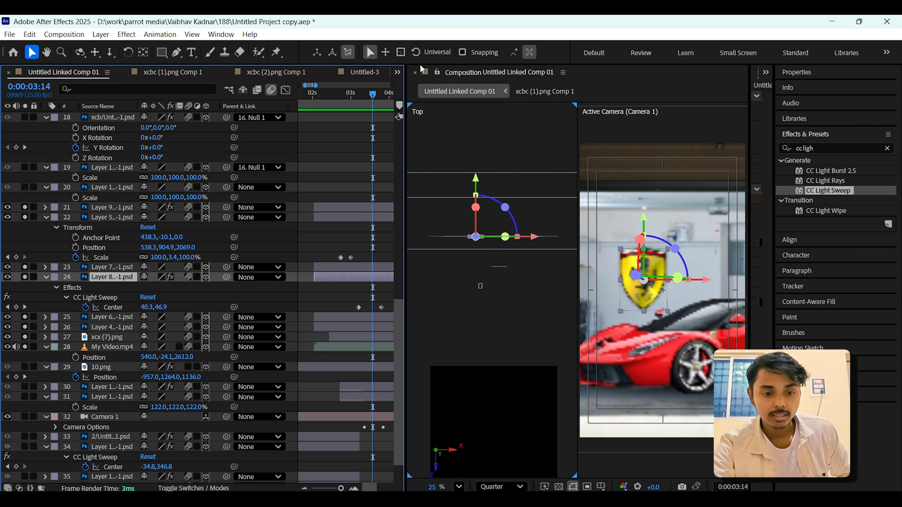
drag(750, 105, 609, 116)
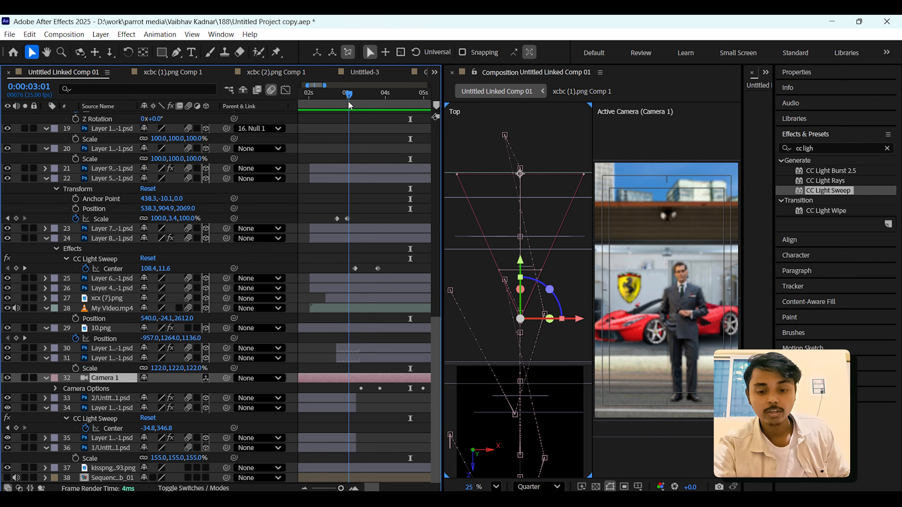
- Scrub Camera 1's animation to 0:00:04:19 and examine its motion path in Top view
drag(350, 105, 415, 116)
drag(546, 373, 546, 332)
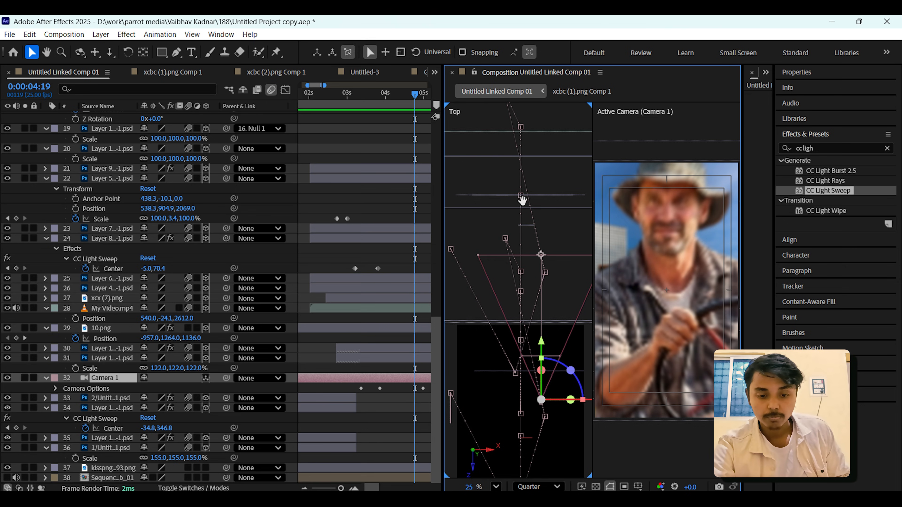
drag(522, 199, 530, 71)
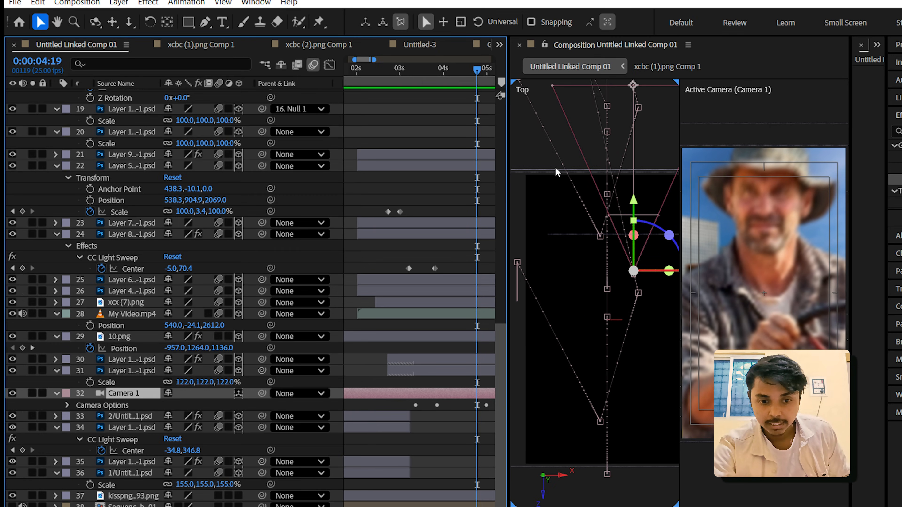
drag(572, 168, 585, 300)
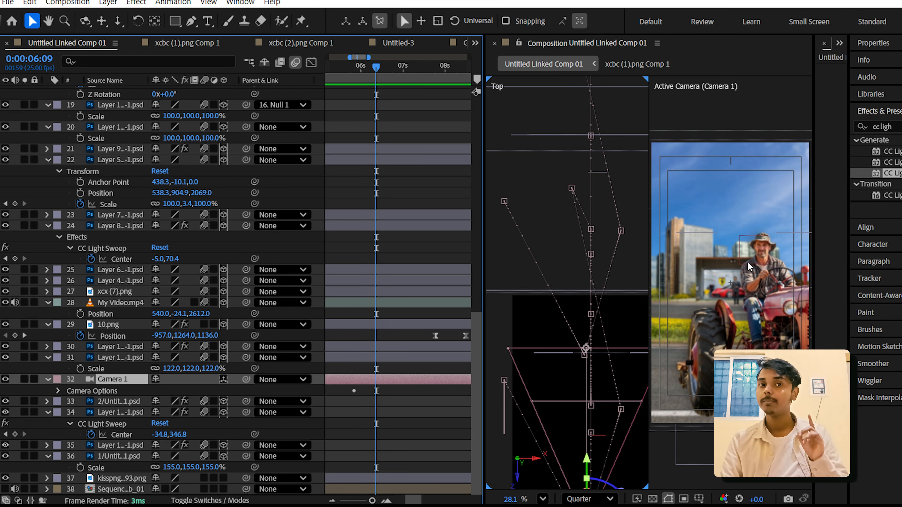
- Scrub through the yellow car shot at 0:00:08:11 and the folder scene around 0:00:11:07 to review the camera moves
drag(382, 67, 474, 68)
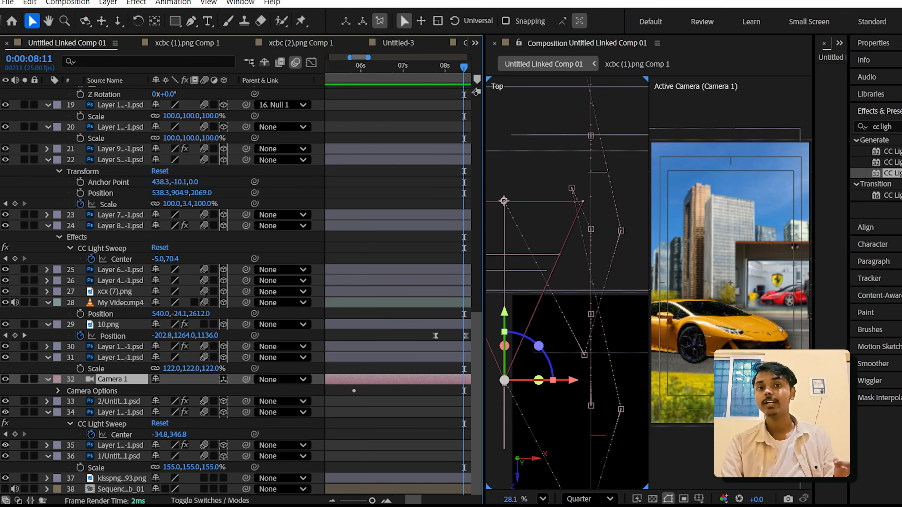
mouse_move(460, 69)
mouse_down()
mouse_move(378, 70)
mouse_move(460, 61)
mouse_up()
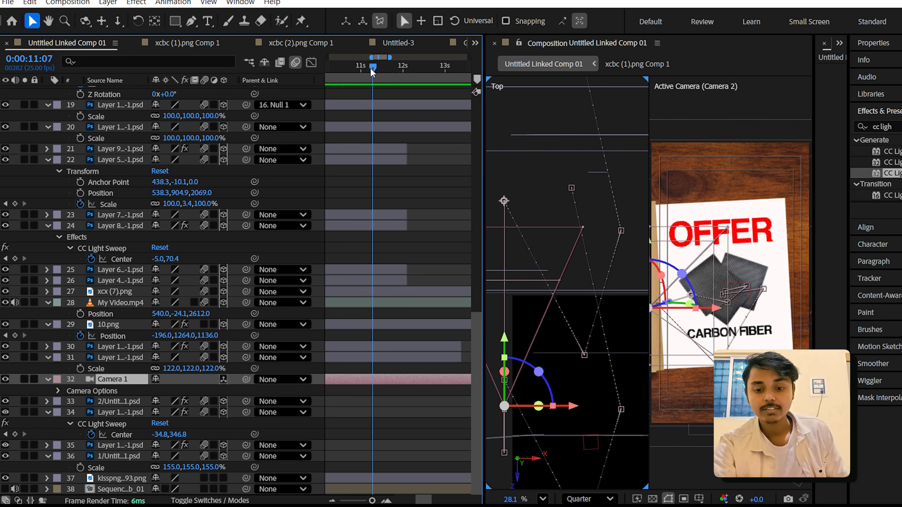
drag(367, 68, 330, 76)
click(354, 69)
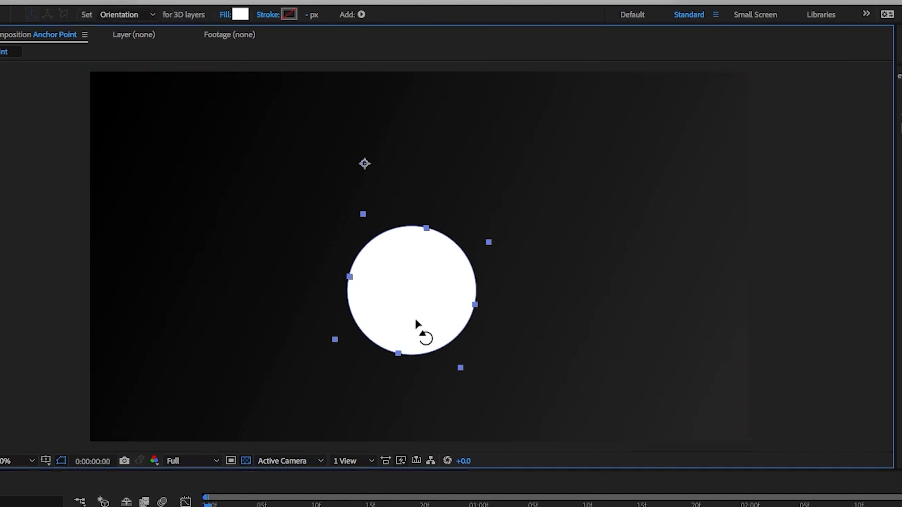
- In the Anchor Point composition, rotate the white circle around its offset anchor point and reposition the anchor point
drag(418, 332, 312, 282)
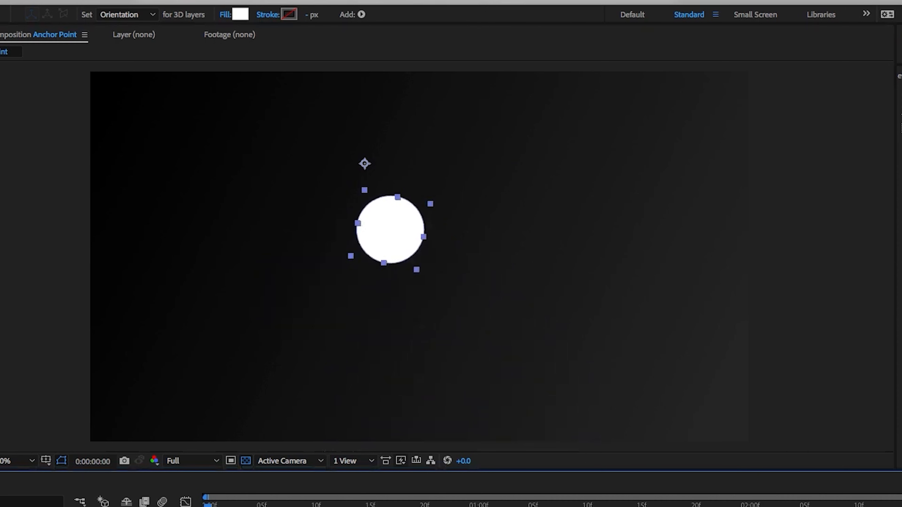
drag(365, 164, 480, 153)
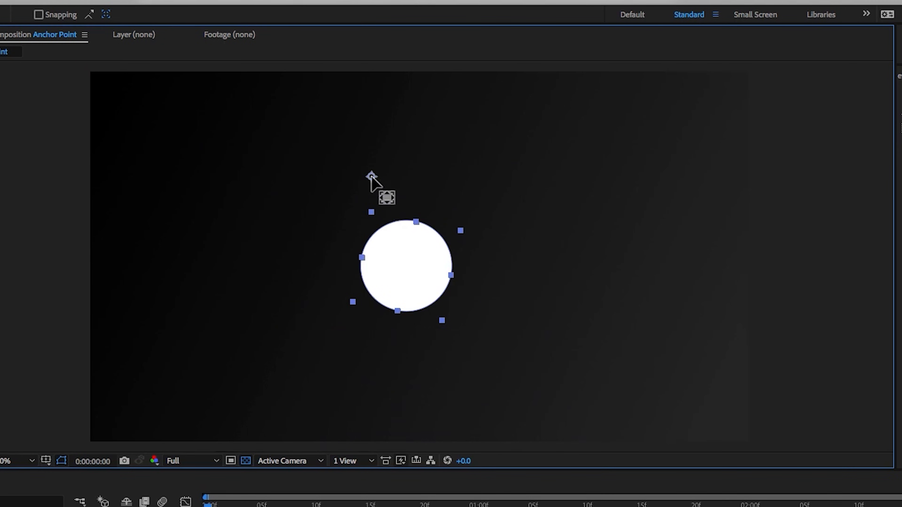
drag(371, 176, 487, 273)
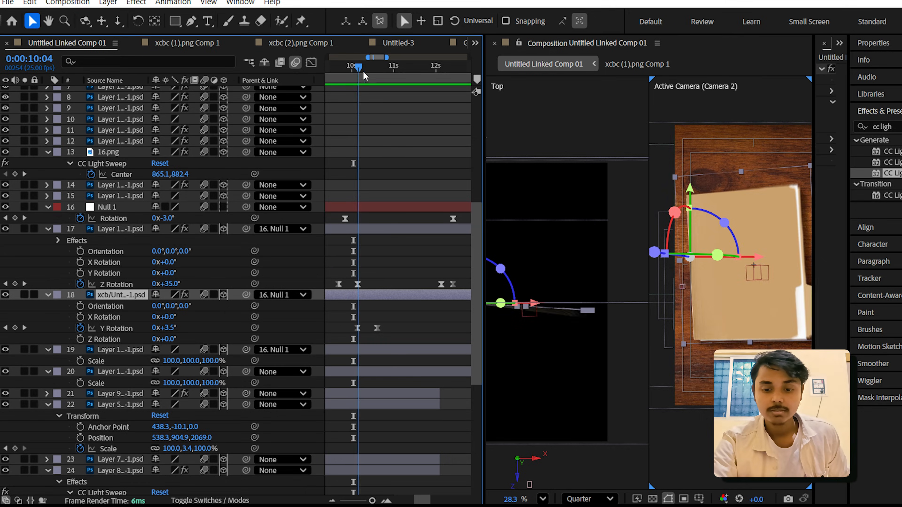
- Select the Y Rotation keyframes of layer 18 and scrub to 0:00:10:12 to examine the folder cover opening
drag(363, 71, 357, 73)
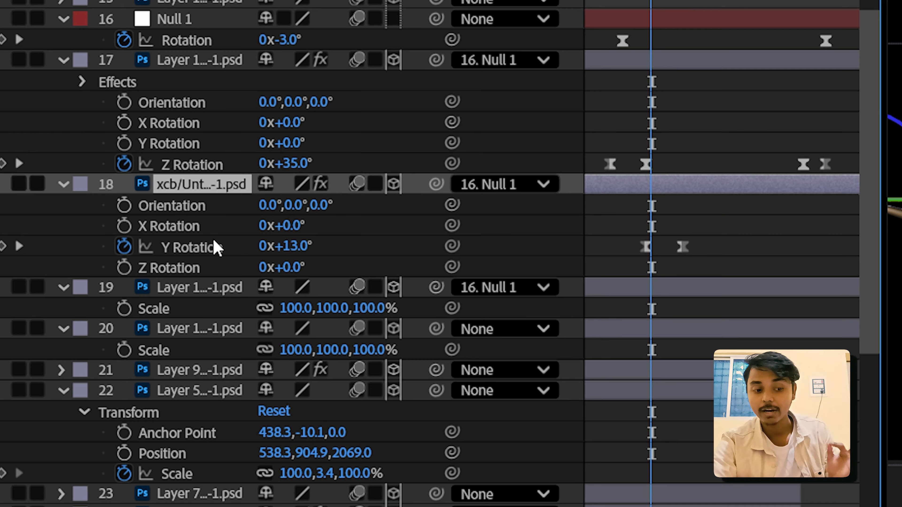
click(216, 247)
click(372, 70)
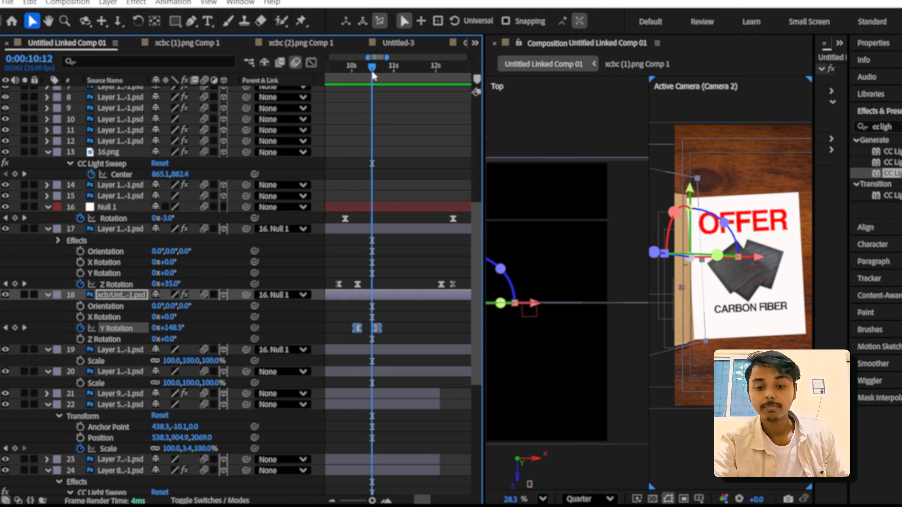
- Step back through the folder opening and select the Null 1 layer to inspect its Rotation keyframes
key(Page_Up)
mouse_move(377, 63)
mouse_down()
mouse_move(458, 69)
mouse_move(355, 69)
mouse_move(371, 68)
mouse_up()
click(127, 206)
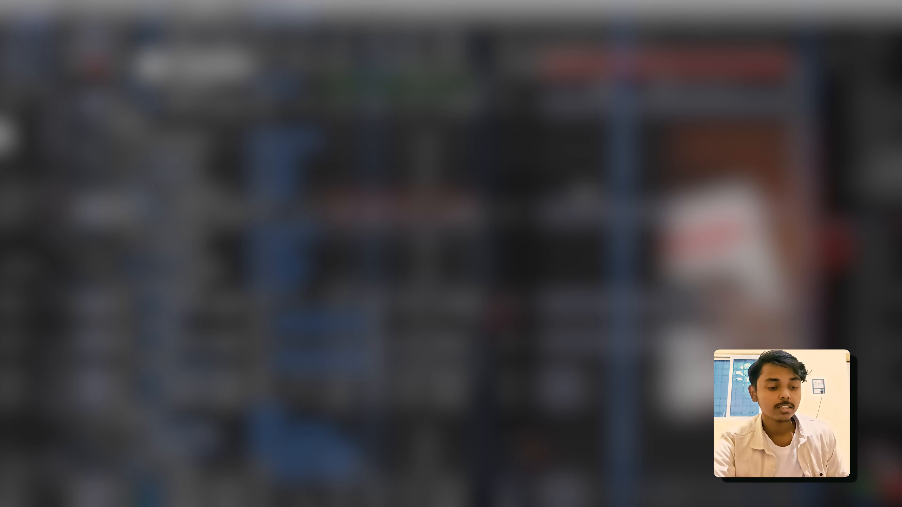
- Add a new null object at 0:00:12:17 and move it upward in Top view
right_click(11, 241)
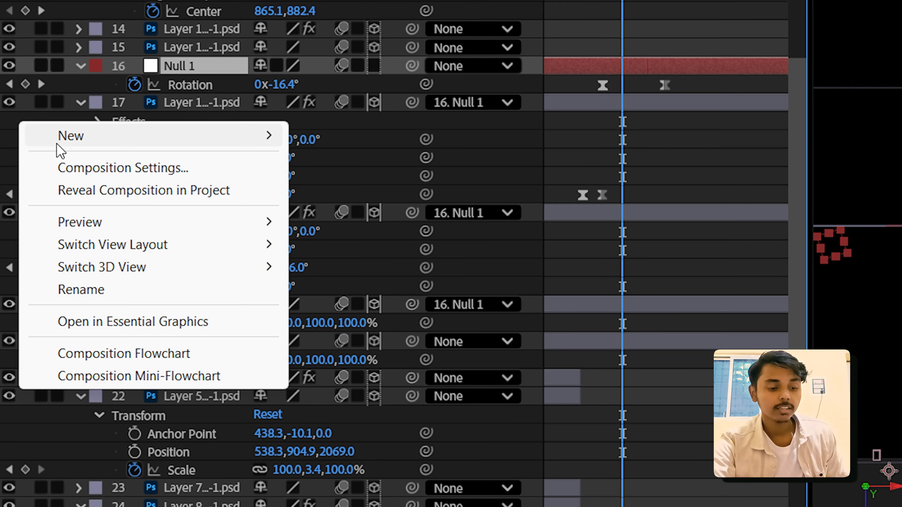
mouse_move(60, 149)
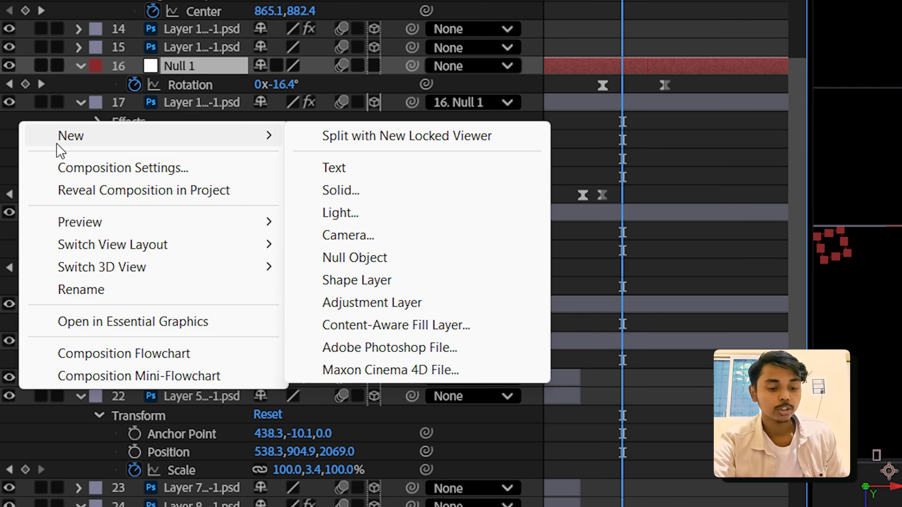
click(367, 266)
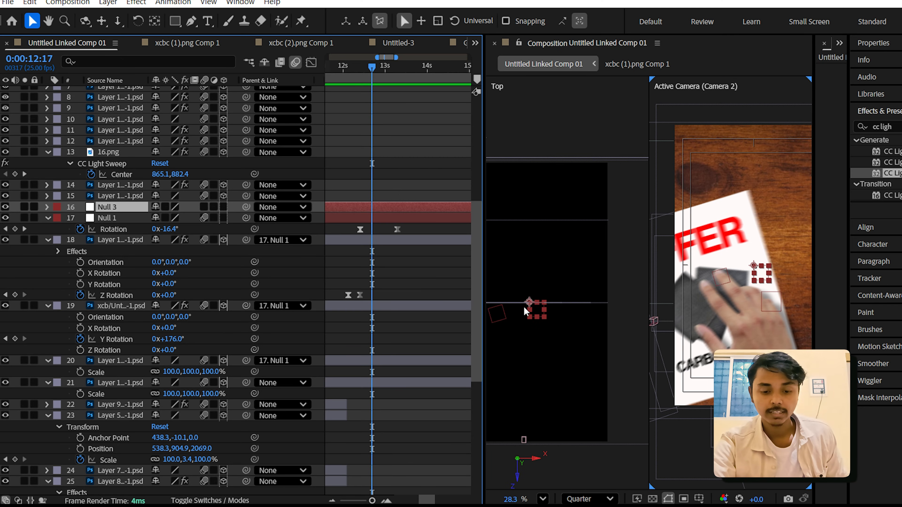
drag(536, 308, 531, 267)
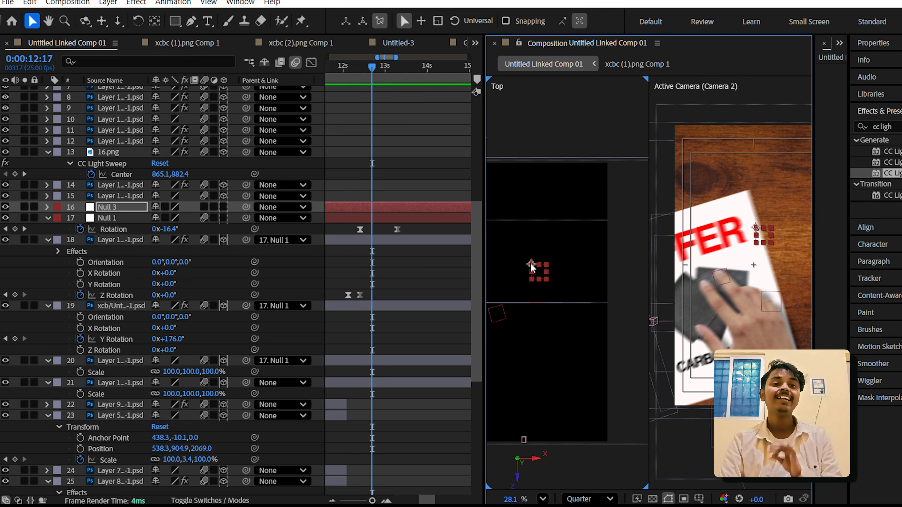
scroll(533, 278, up, 1)
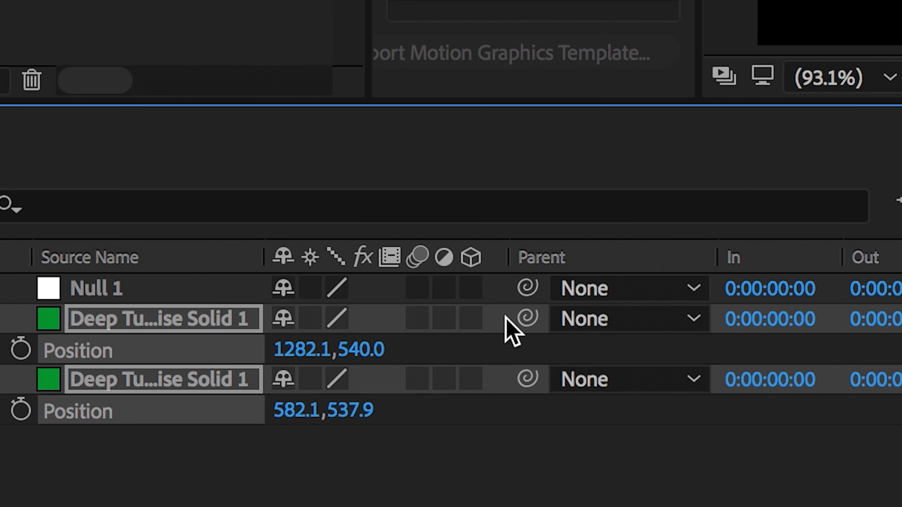
- In Comp 1, parent both green solids to Null 1 and adjust the null's X position
drag(522, 325, 147, 297)
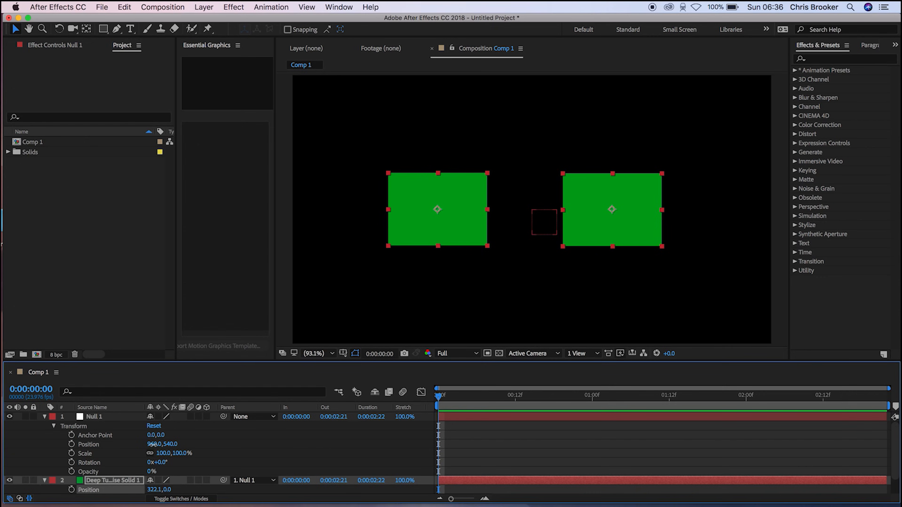
drag(152, 444, 68, 444)
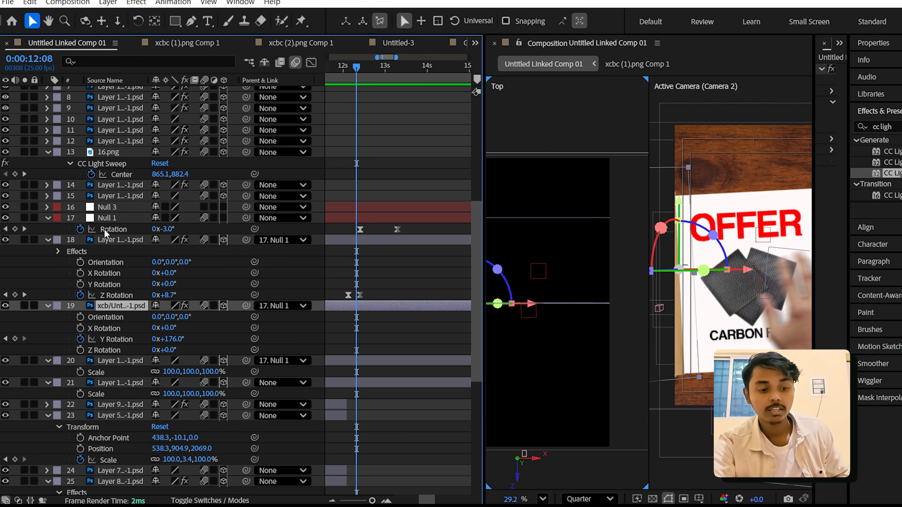
- Select layer 18, shift the Active Camera view, and parent the layer to Null 1 with the parent pick whip
click(105, 239)
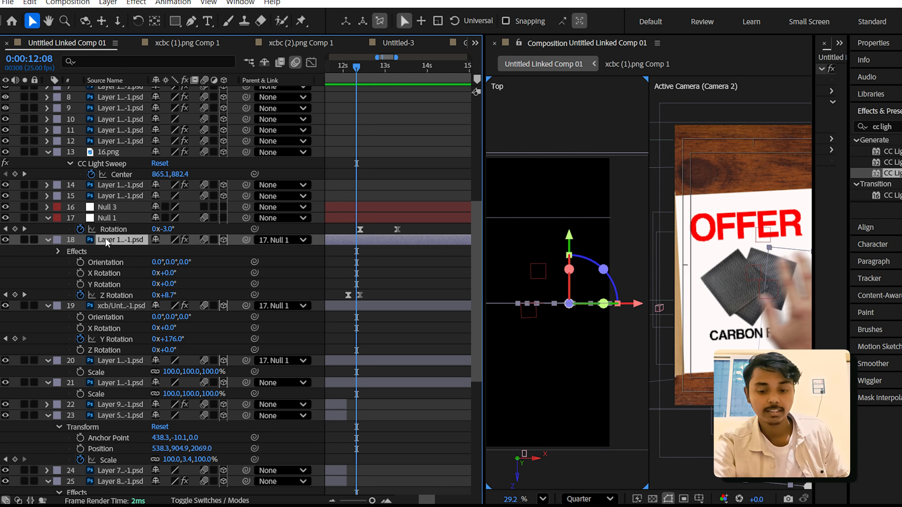
drag(766, 386, 706, 311)
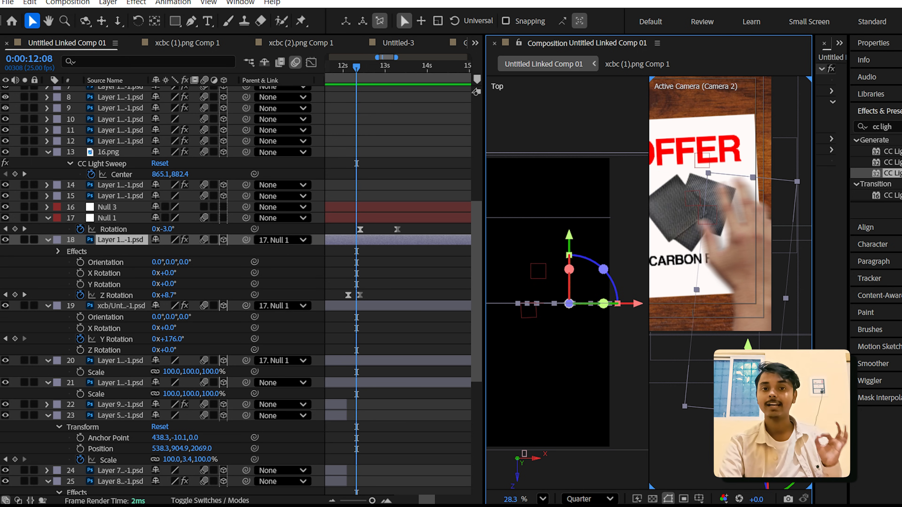
ctrl+click(114, 310)
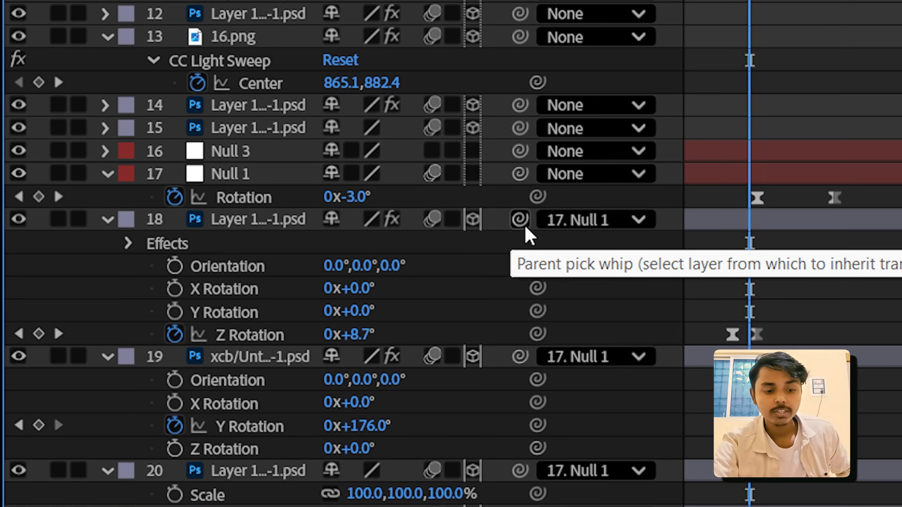
drag(520, 220, 236, 186)
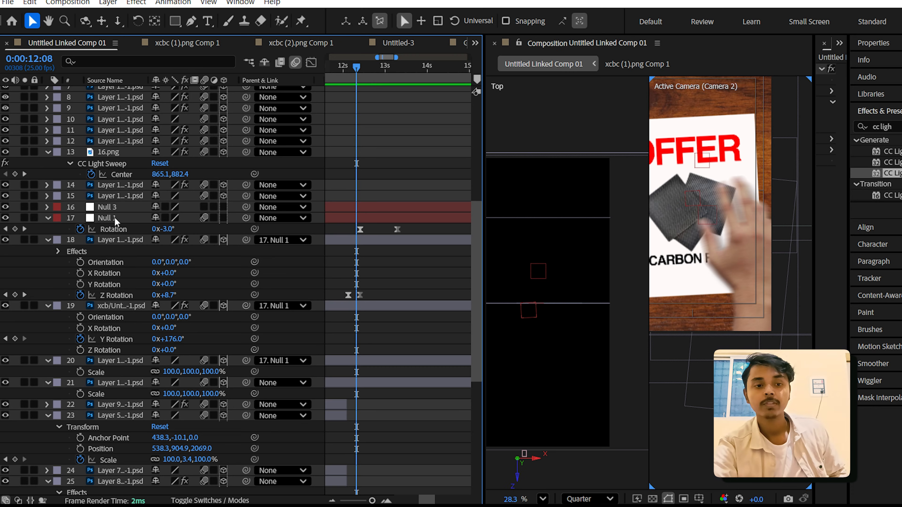
- Select Null 1 and its child layers 18 and 19 in turn to review the parenting
click(115, 217)
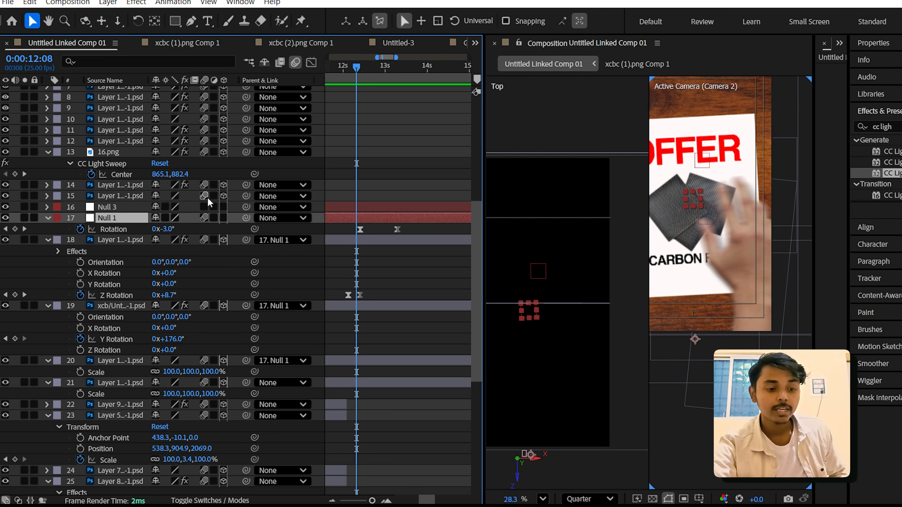
click(119, 239)
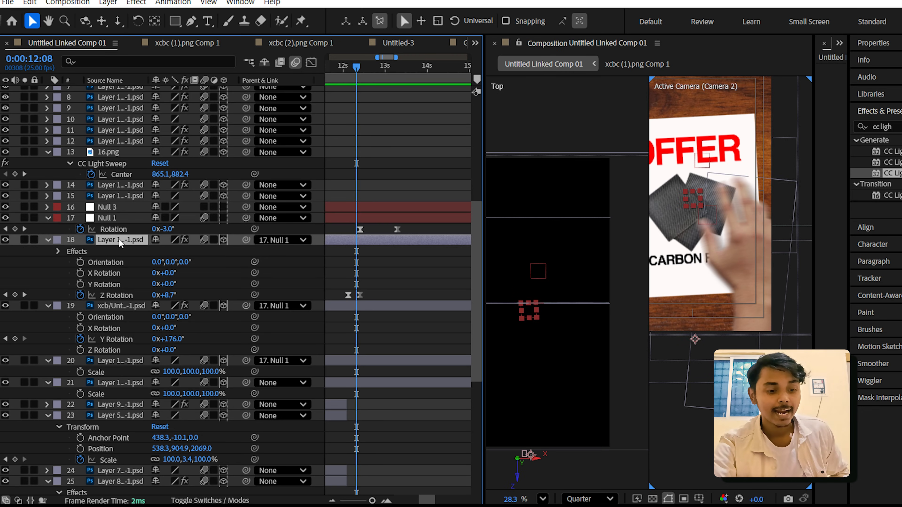
click(124, 305)
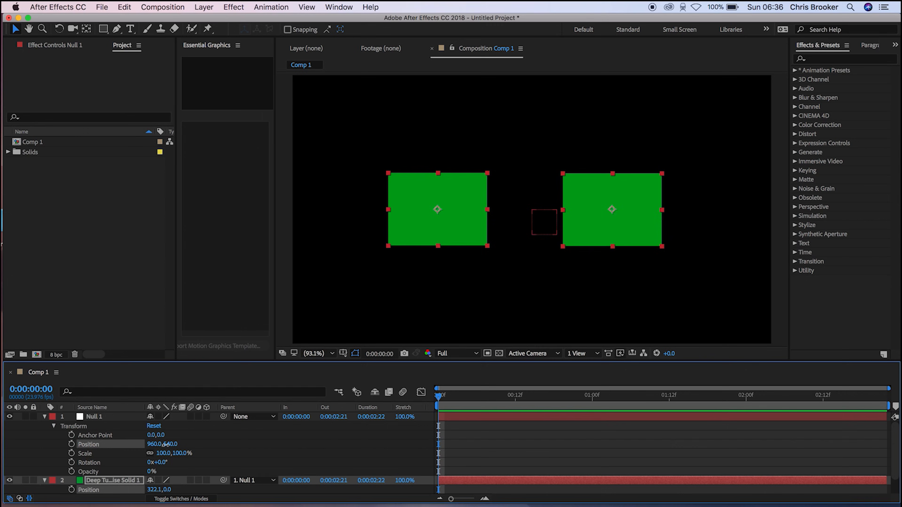
- In Comp 1, set Null 1's position to 933, 540 and its scale to 79%, and collapse the layers' properties
mouse_move(166, 445)
mouse_down()
mouse_move(242, 444)
mouse_move(89, 445)
mouse_move(285, 443)
mouse_move(185, 445)
mouse_move(162, 472)
mouse_move(154, 454)
mouse_move(181, 455)
mouse_move(159, 458)
mouse_up()
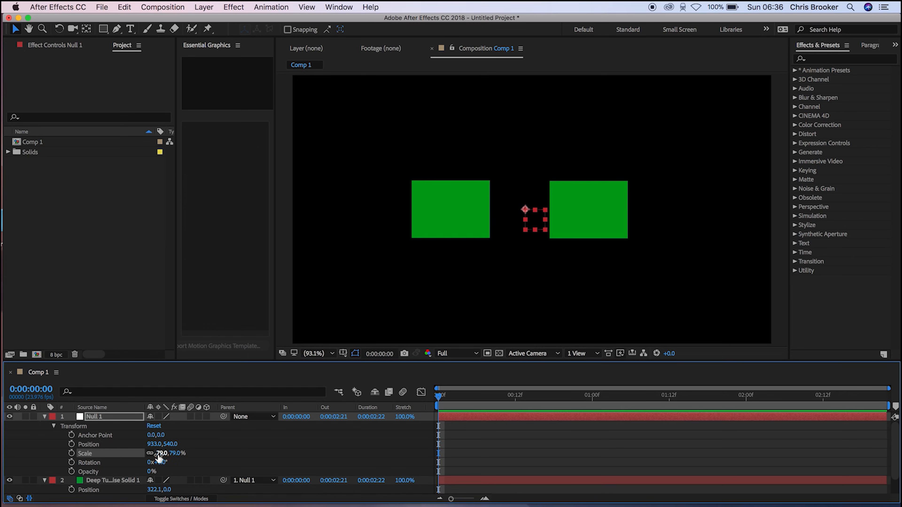
click(44, 416)
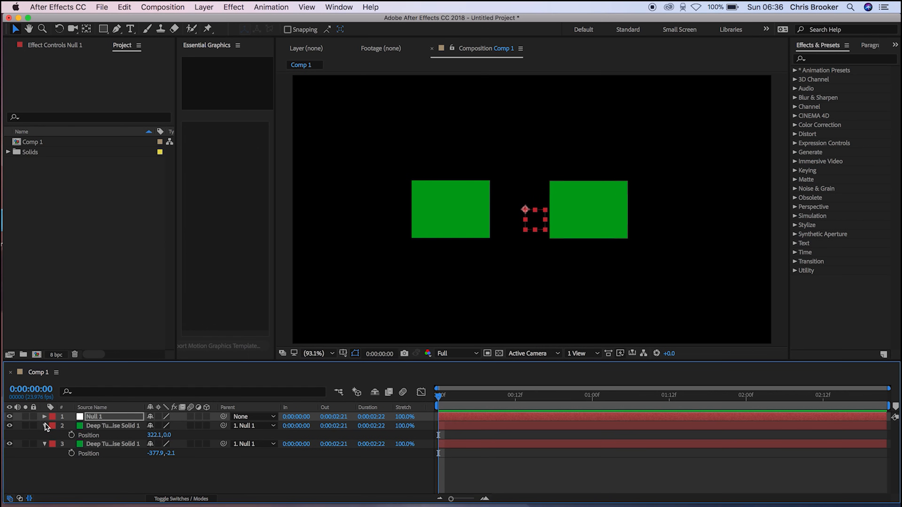
click(45, 426)
click(115, 468)
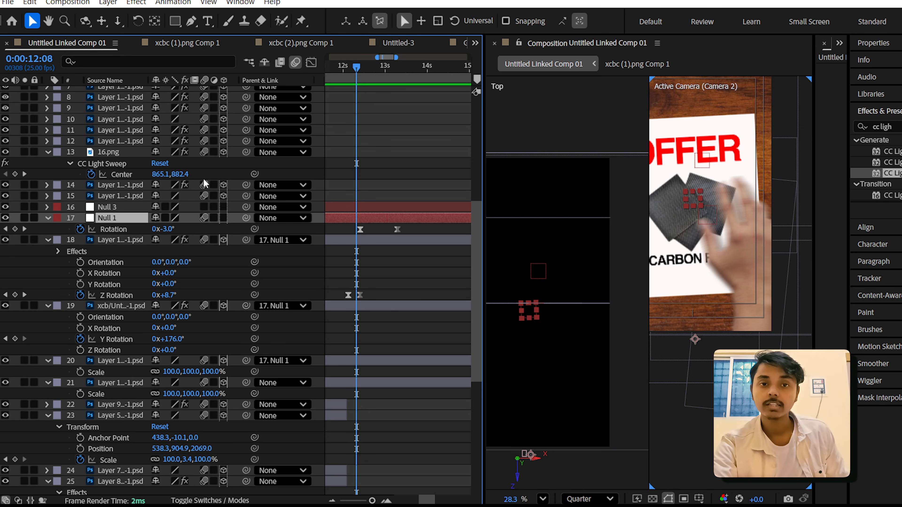
- Scrub the Null 1 rotation around 0:00:12:16 and Camera 2's keyframes through 0:00:16:20 to 0:00:18:19 to examine the movement
mouse_move(362, 66)
mouse_down()
mouse_move(346, 64)
mouse_move(362, 64)
mouse_up()
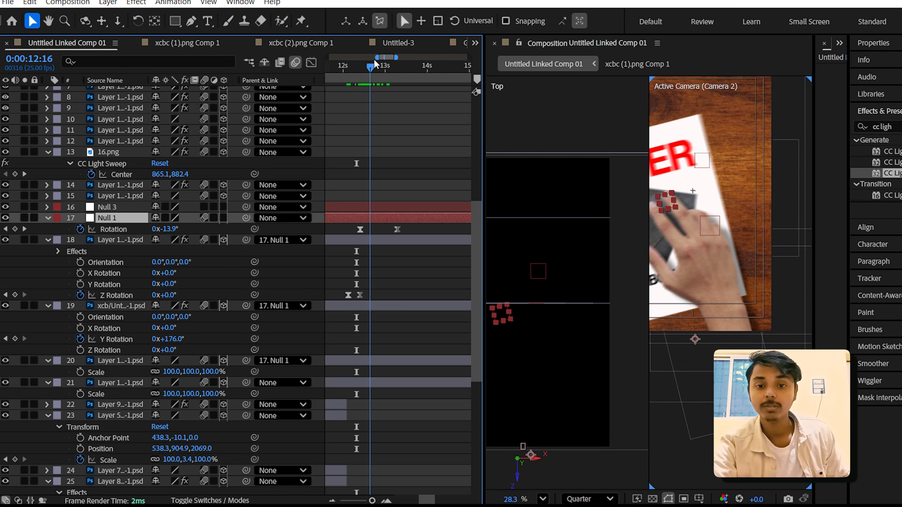
scroll(466, 147, up, 5)
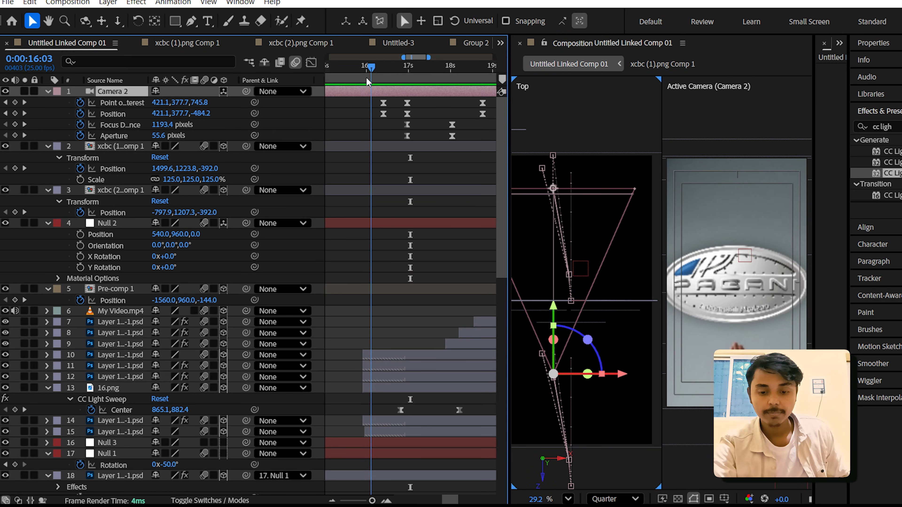
click(367, 76)
drag(367, 77, 401, 83)
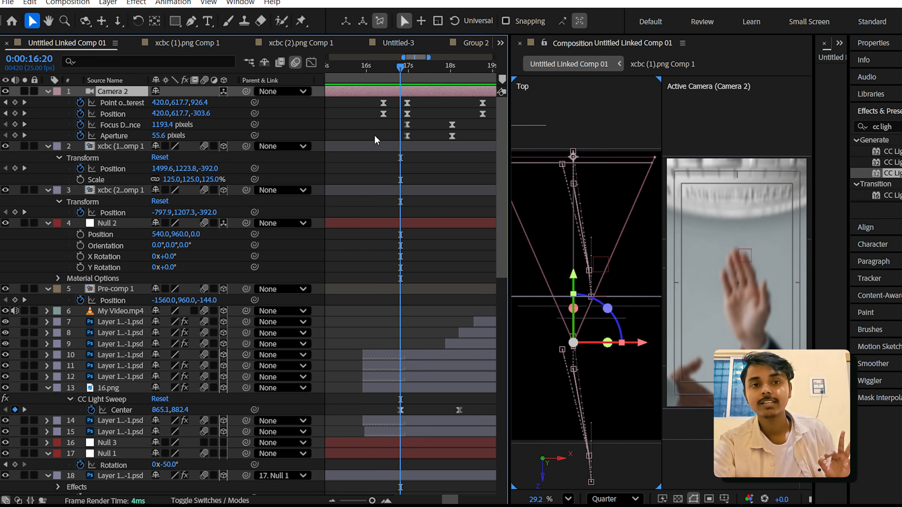
drag(391, 63, 482, 57)
- Inspect the Tint effect on layer 9 and search the available effects for "tint"
click(111, 344)
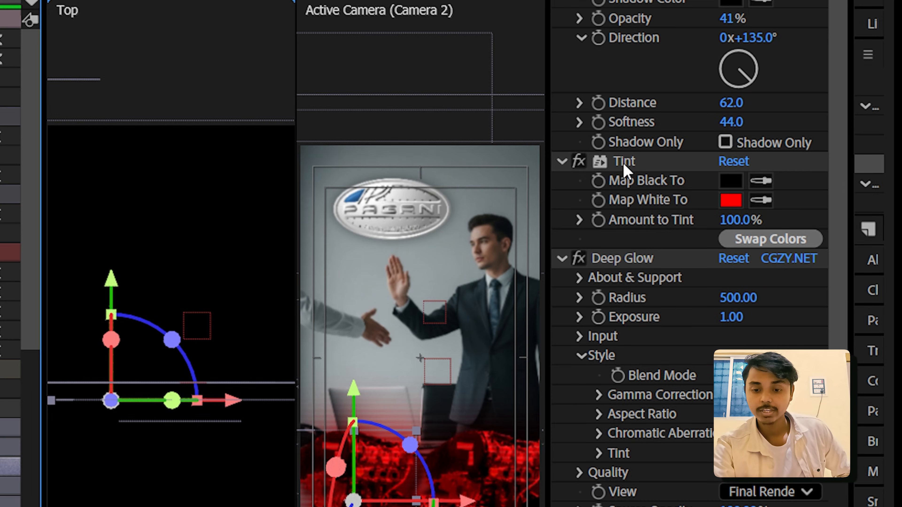
click(623, 160)
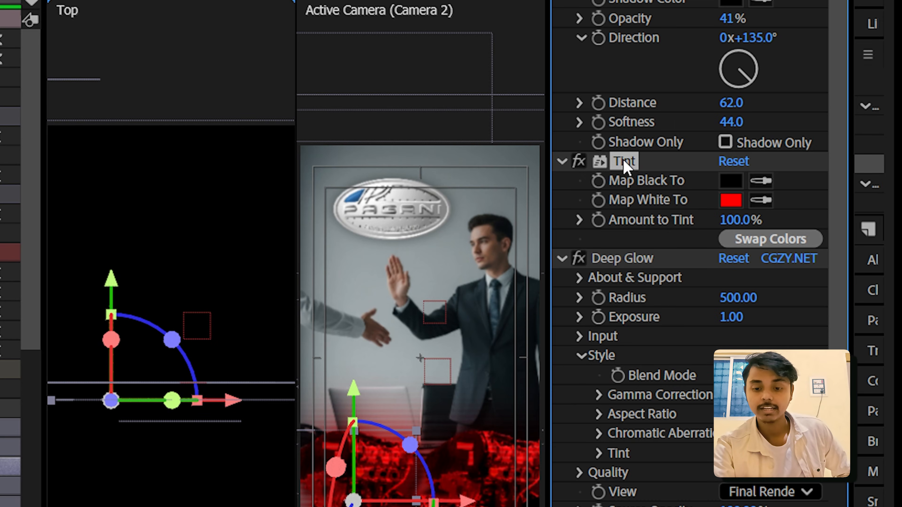
drag(847, 99, 660, 97)
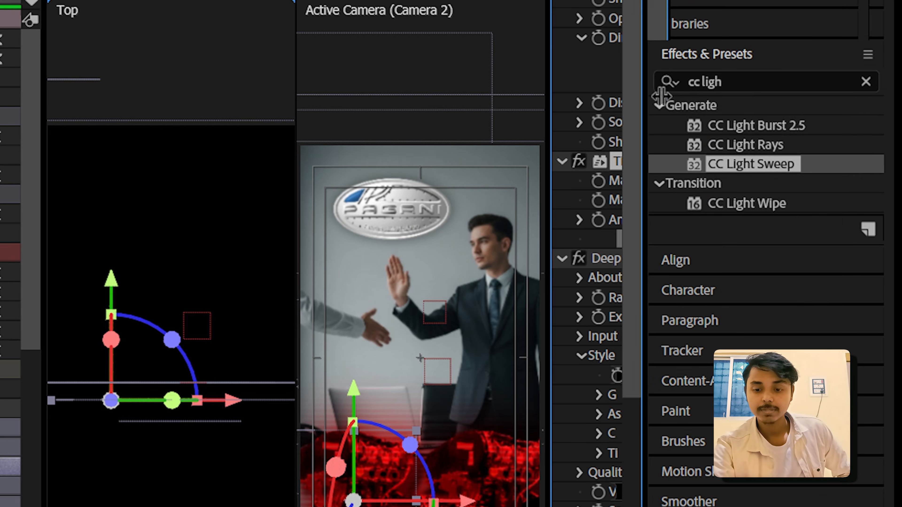
drag(747, 85, 505, 79)
text(tint)
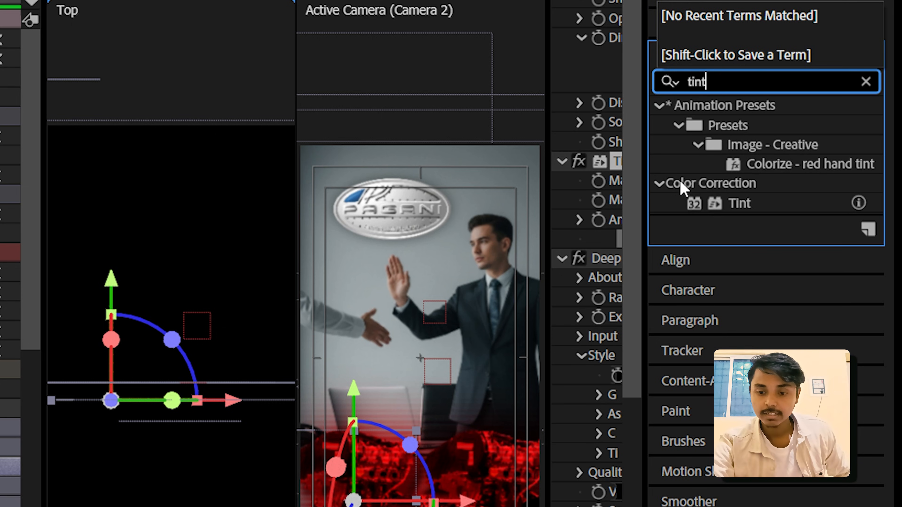
drag(729, 210, 211, 255)
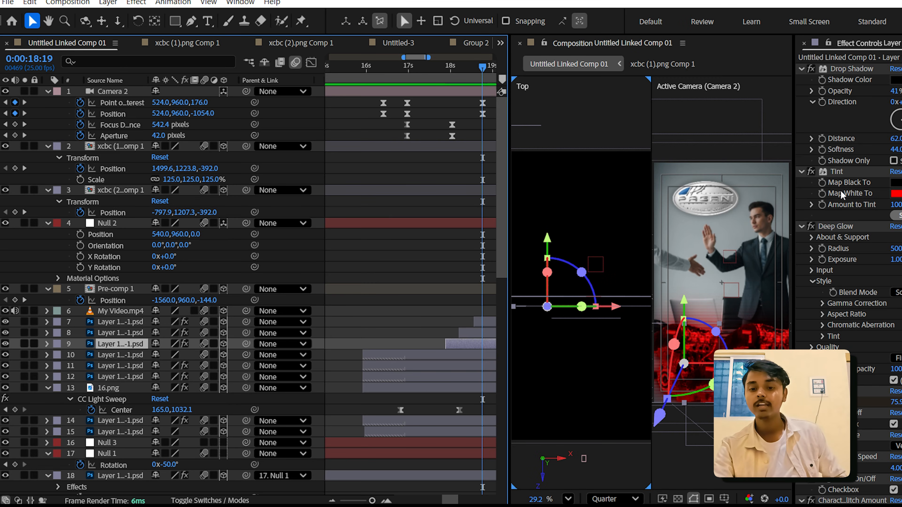
- Set the Tint effect's Map White To color to red FA0000 on layer 9 and switch off Deep Glow
click(898, 194)
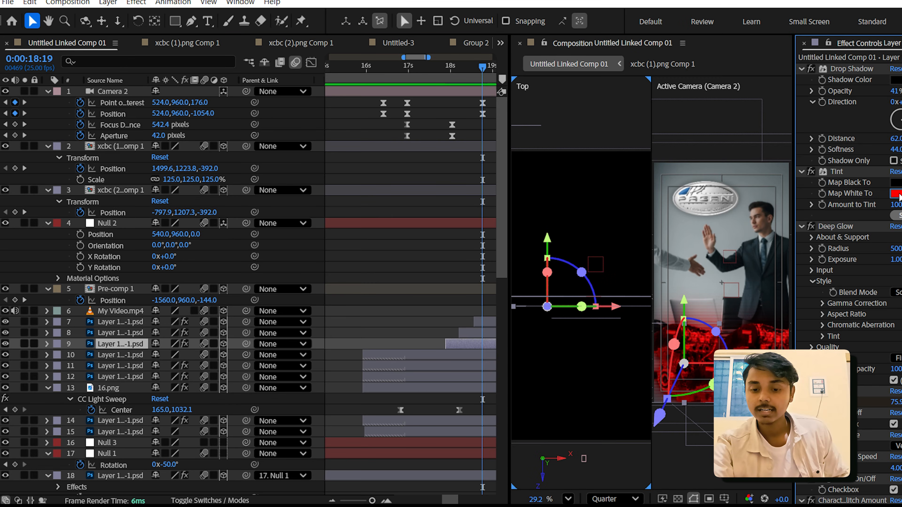
click(510, 170)
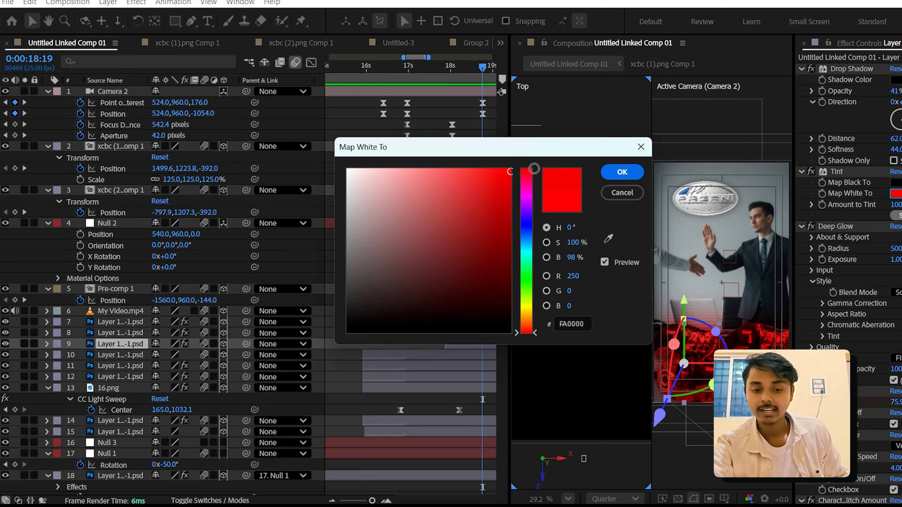
click(622, 172)
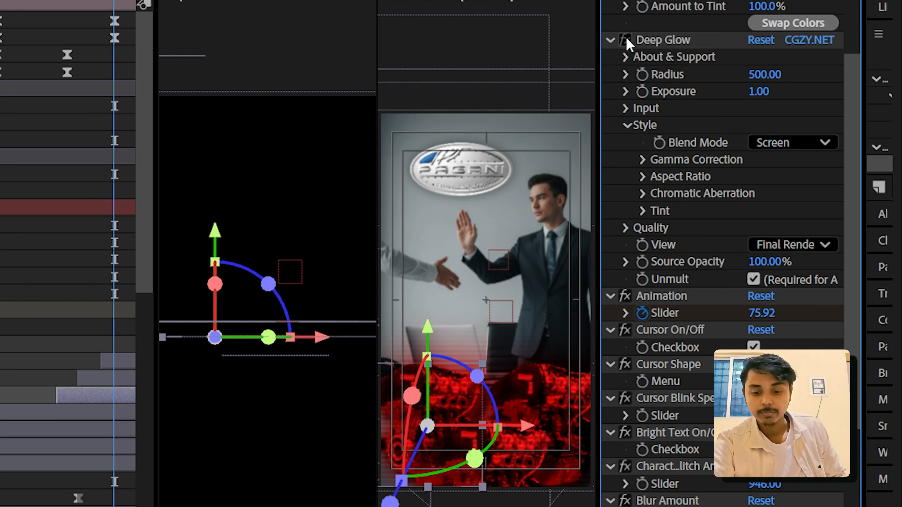
click(627, 38)
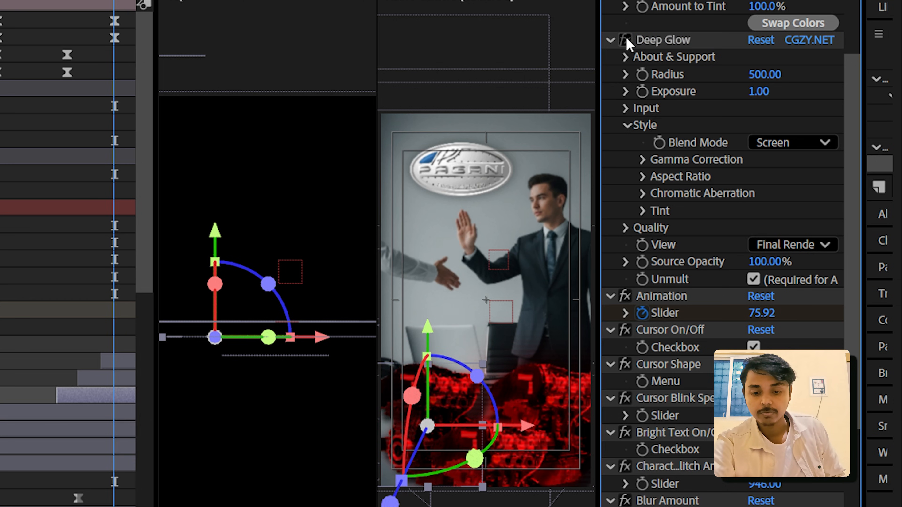